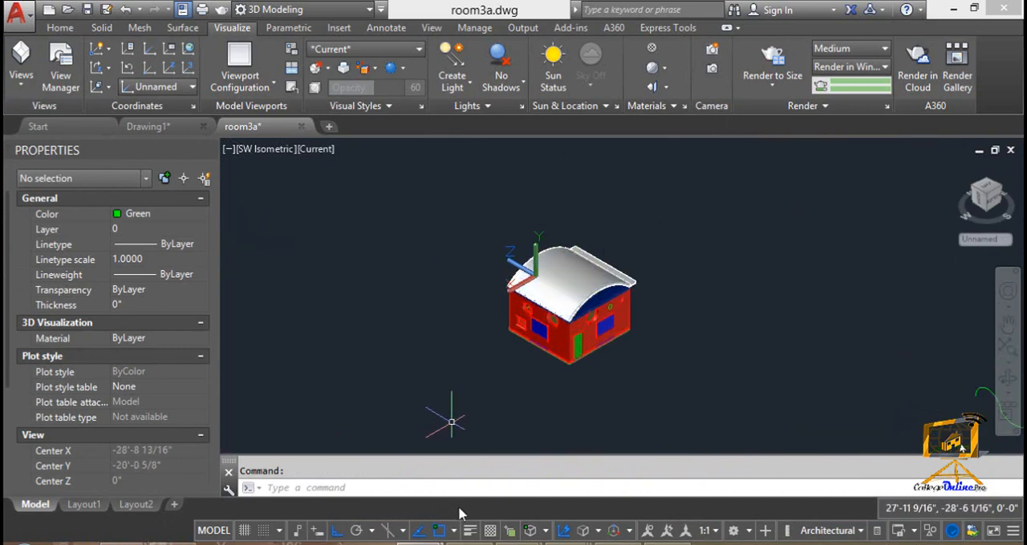
Use UCSICON's Noorigin option to display the UCS icon at the viewport corner, and reset the UCS to World
text(ucsicon)
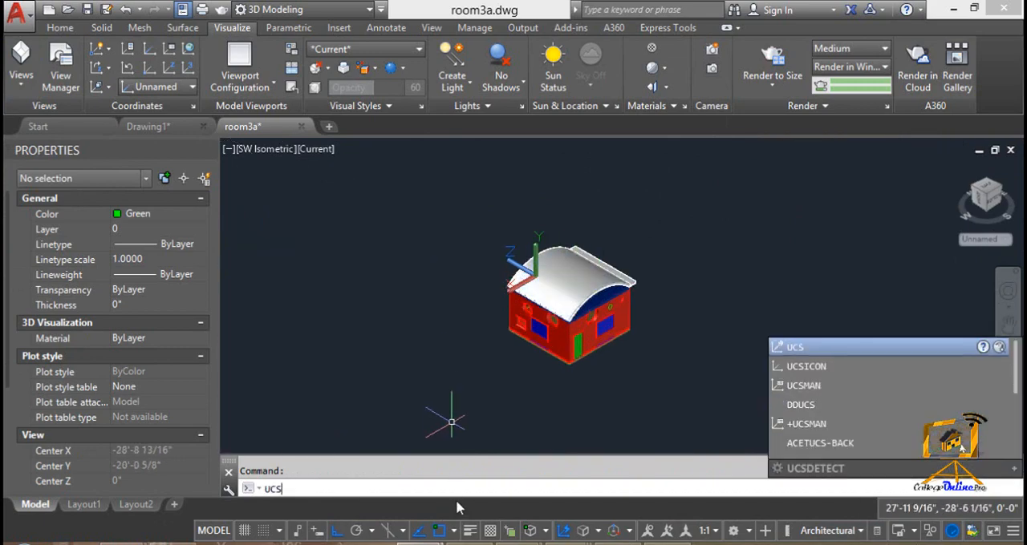
key(Return)
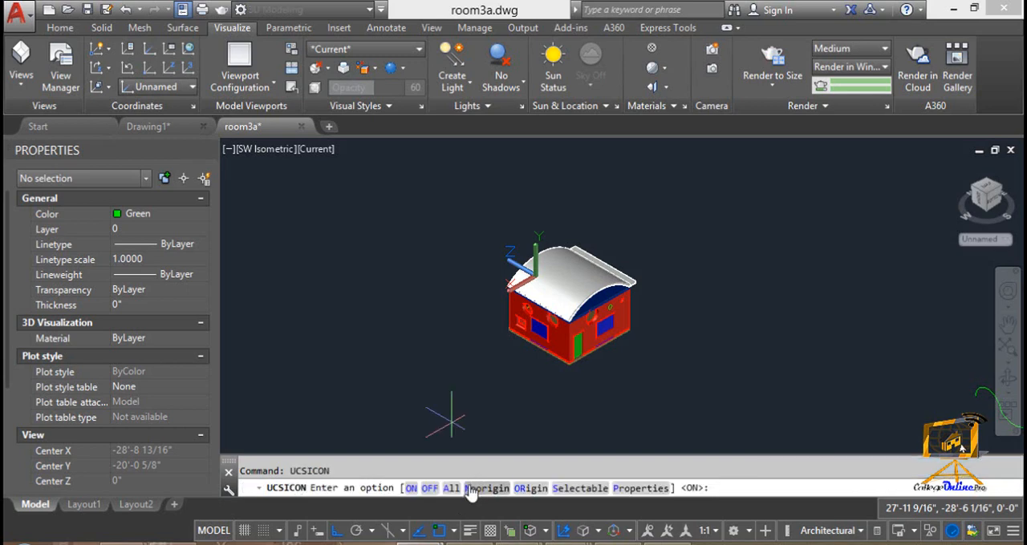
click(472, 488)
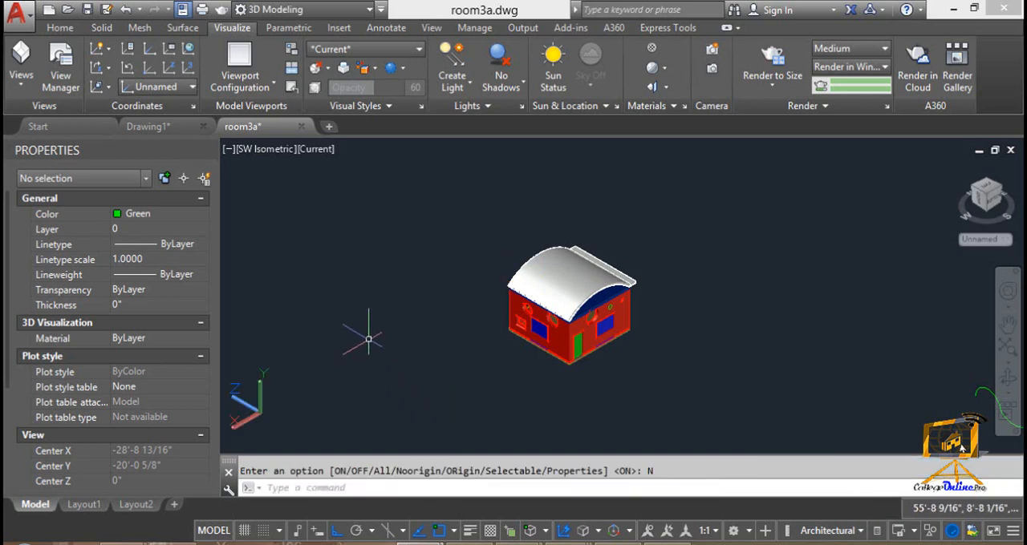
click(187, 50)
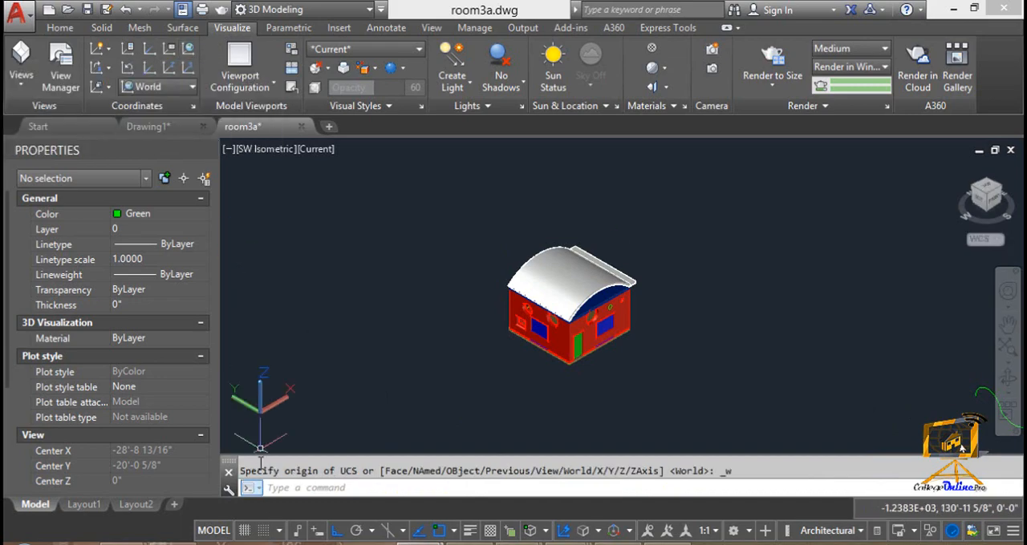
Look through the orthographic and isometric preset views in the View Manager, ending on the Left view
click(23, 83)
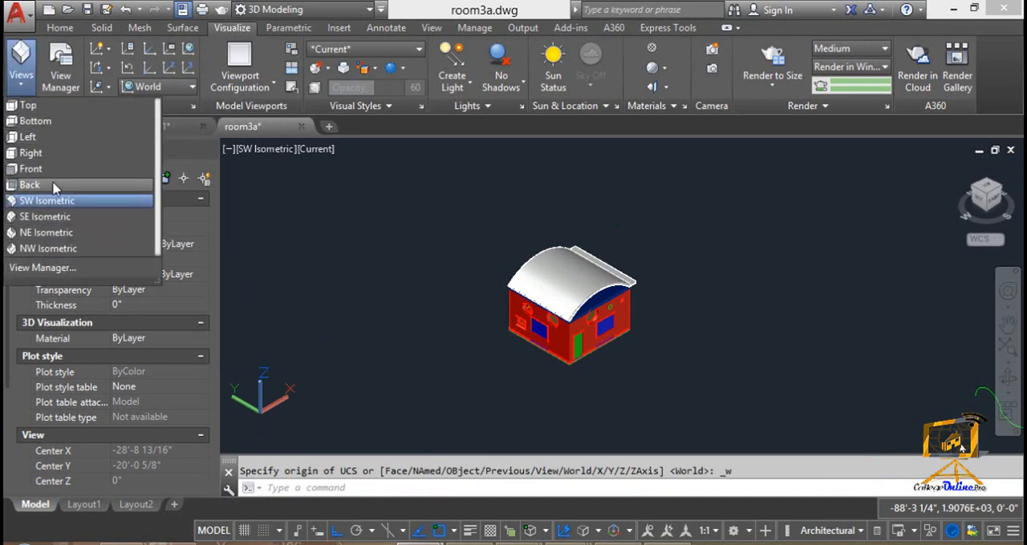
click(44, 268)
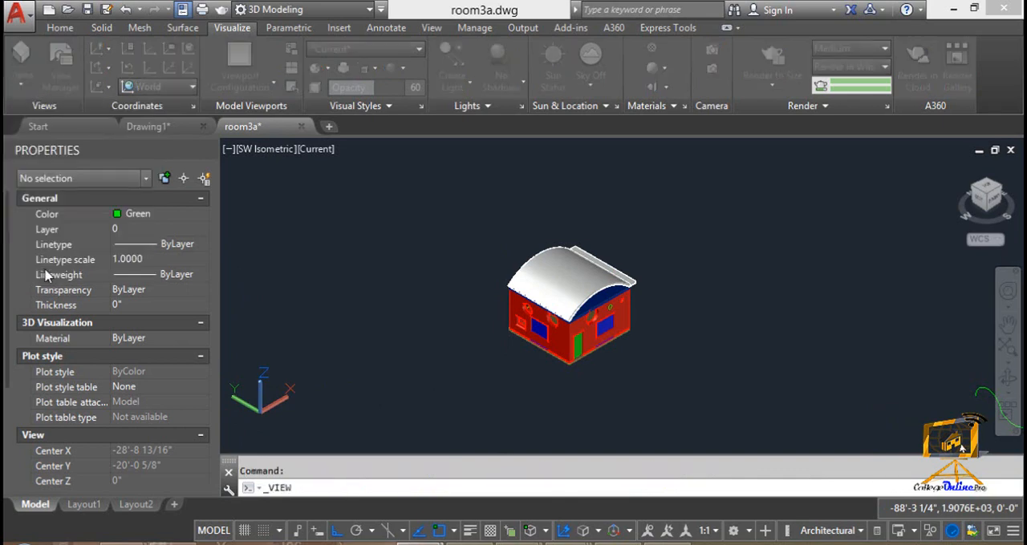
click(234, 193)
click(232, 206)
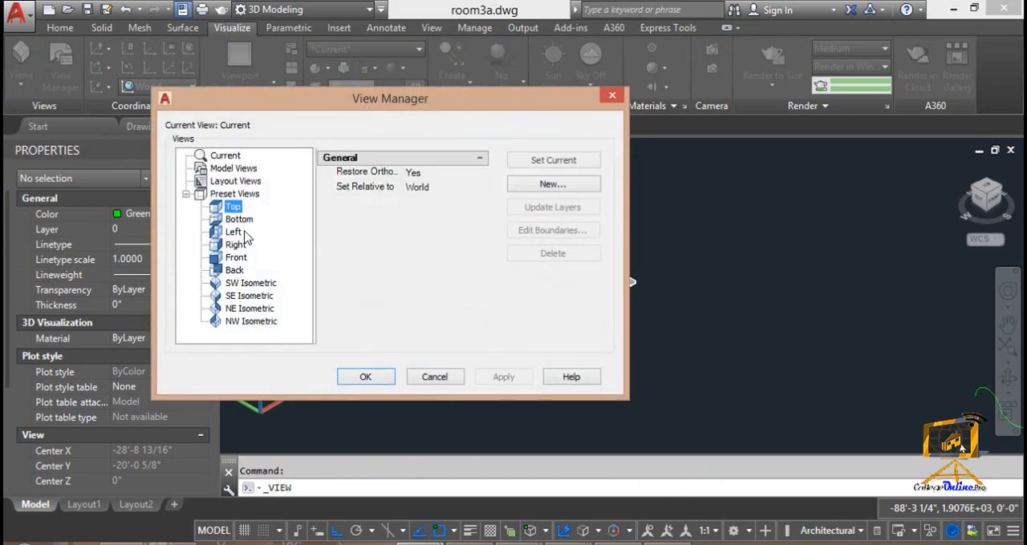
click(235, 245)
click(244, 283)
click(244, 309)
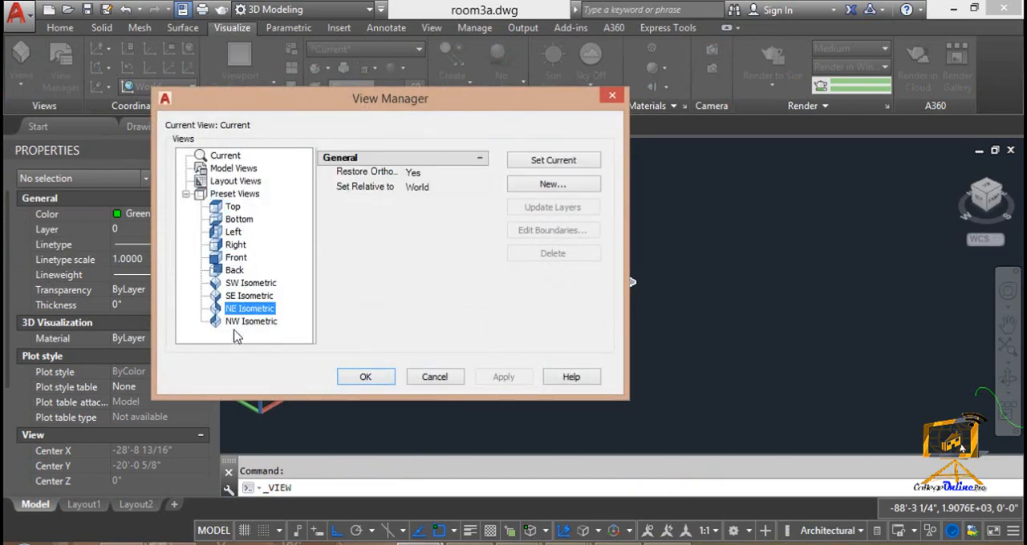
click(245, 283)
click(232, 232)
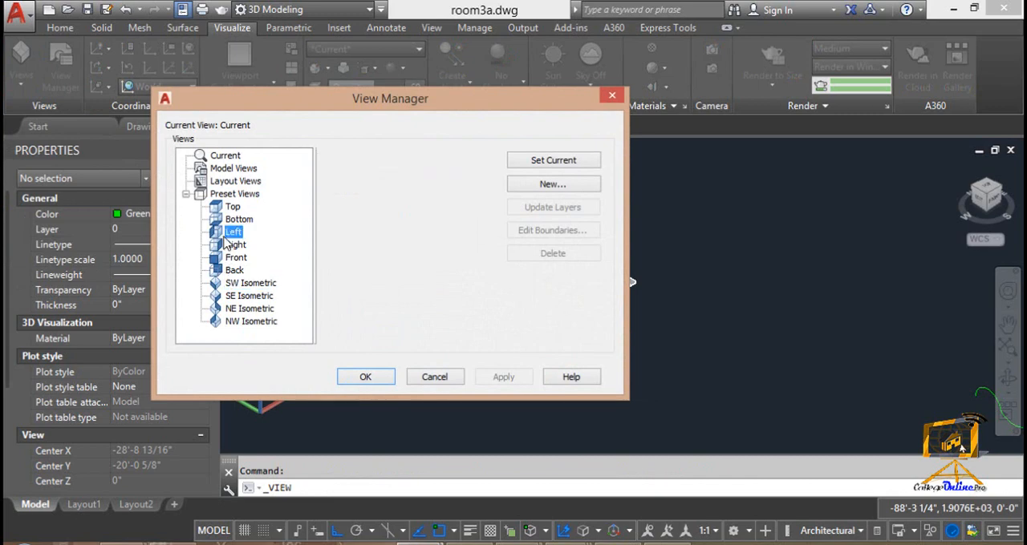
Review the Restore Ortho UCS and Set Relative To choices of the Left preset view
click(446, 173)
click(481, 173)
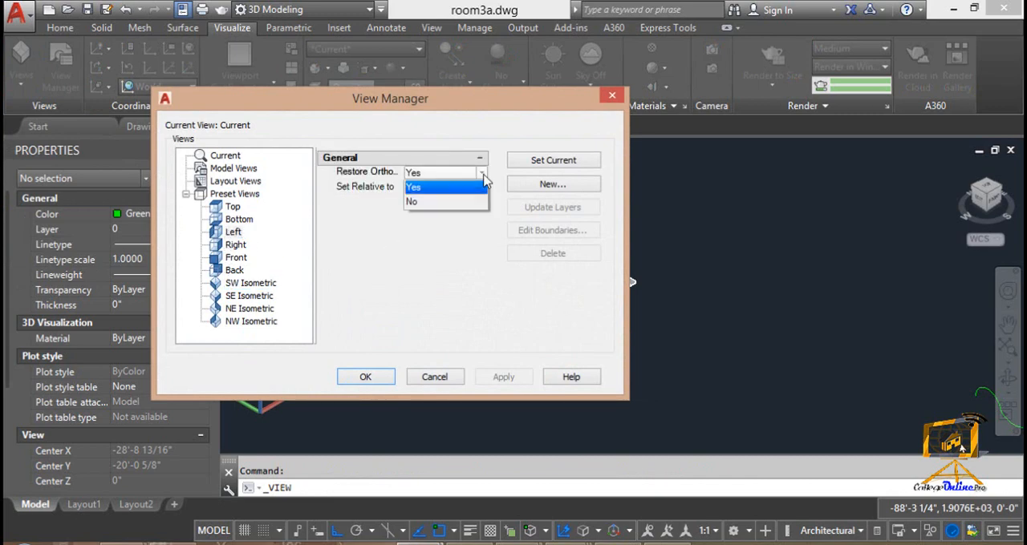
click(399, 178)
click(447, 187)
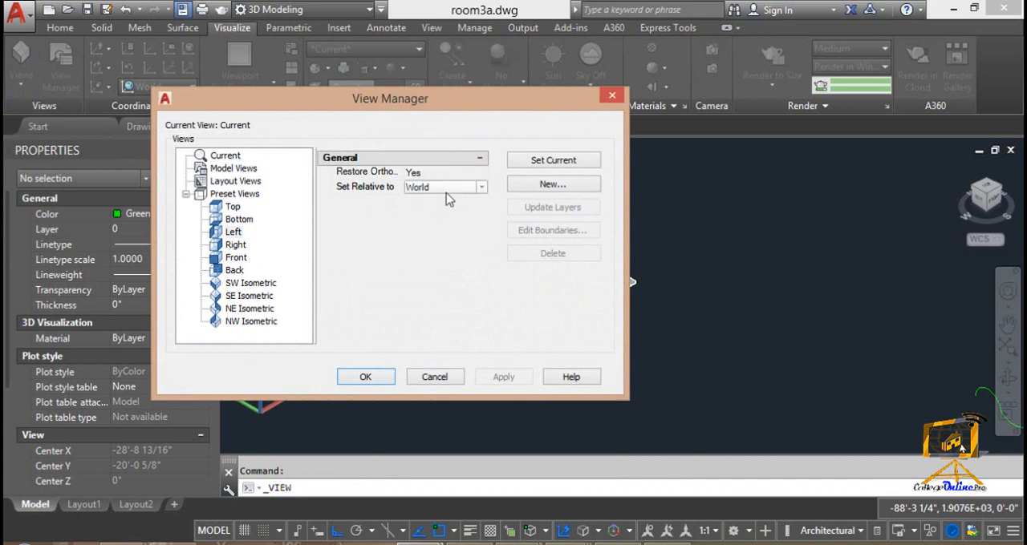
click(481, 187)
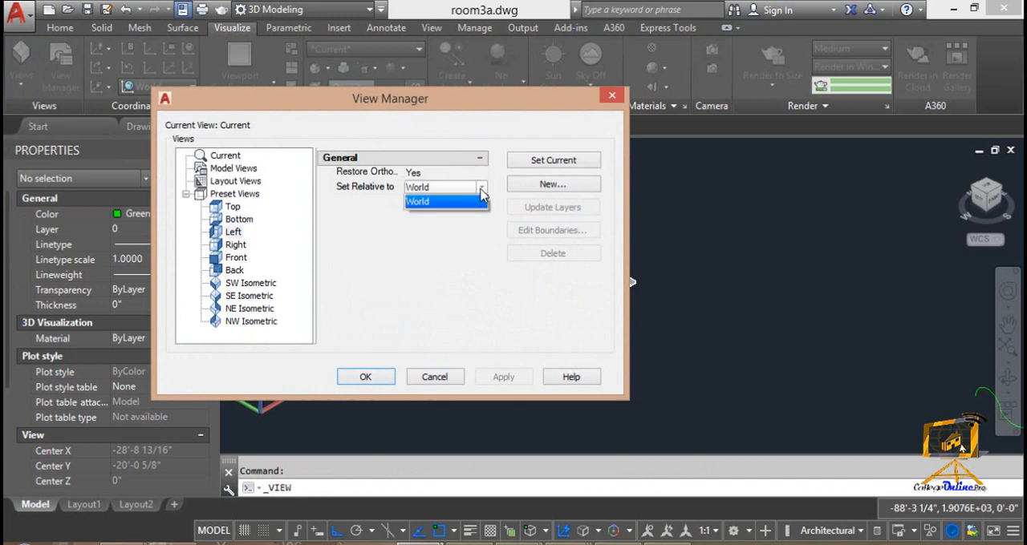
click(477, 203)
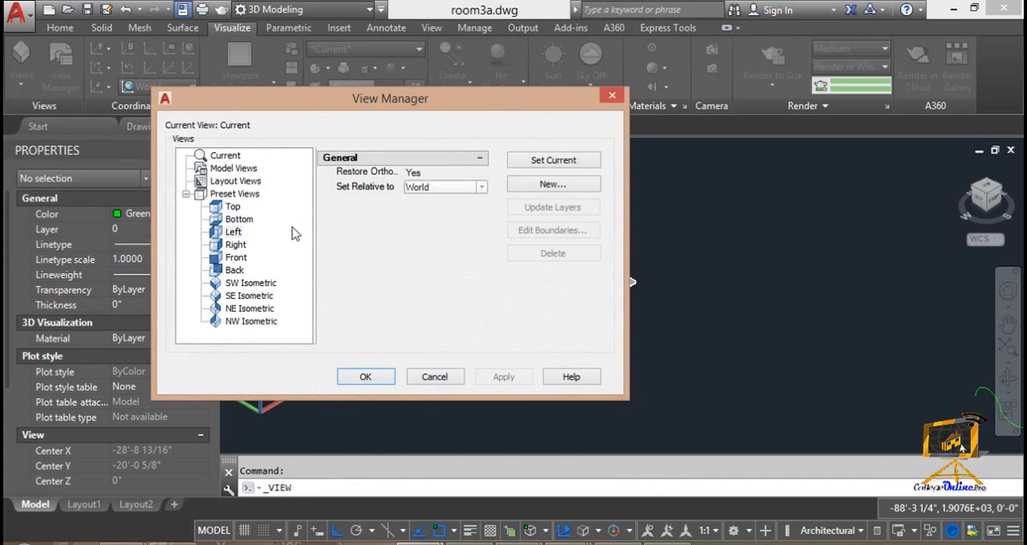
Look through the Front, Top, Right and isometric preset views again, and leave the View Manager without applying a change
click(218, 260)
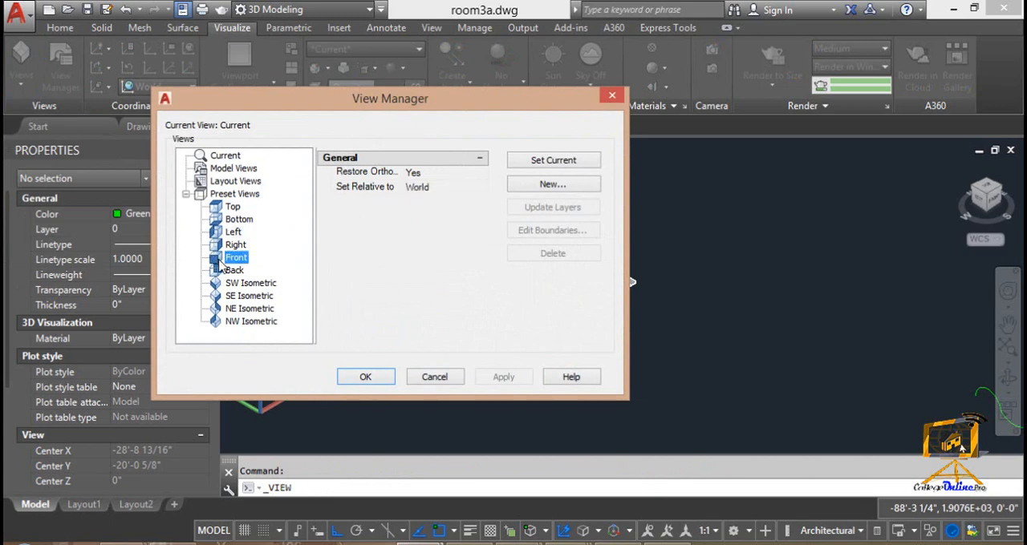
click(238, 288)
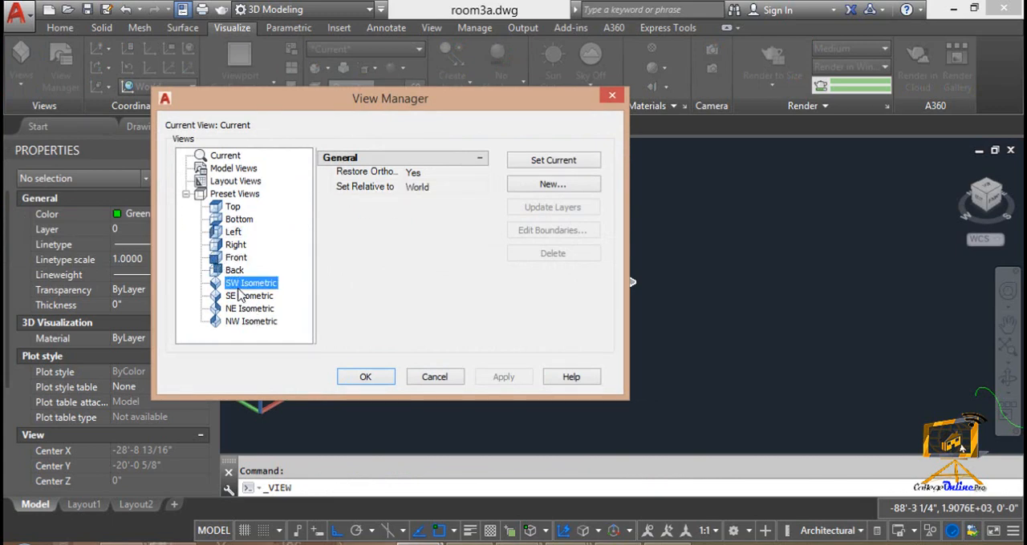
click(232, 207)
click(235, 245)
click(241, 283)
click(243, 308)
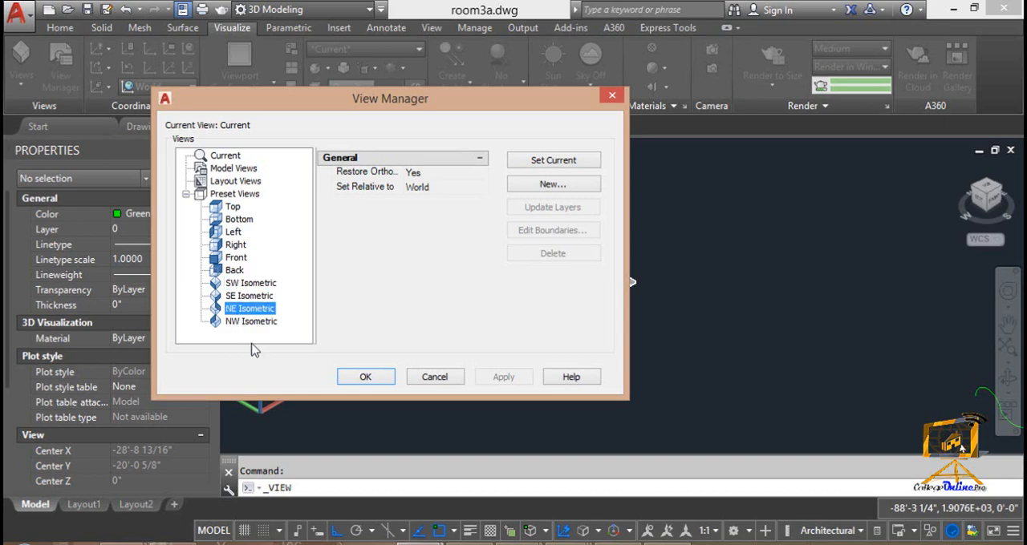
click(438, 383)
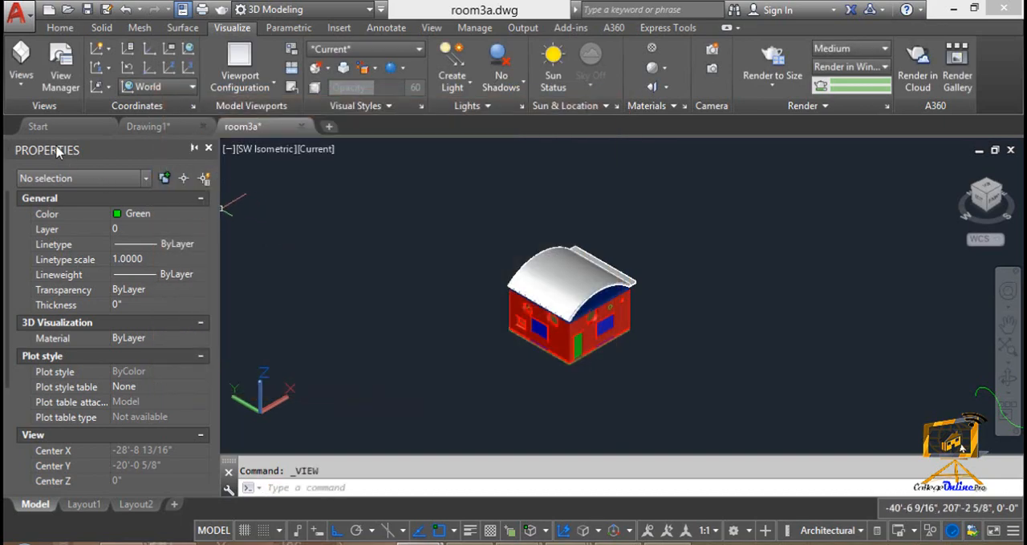
Set the SW Isometric preset view as current through the View Manager and apply it
click(64, 54)
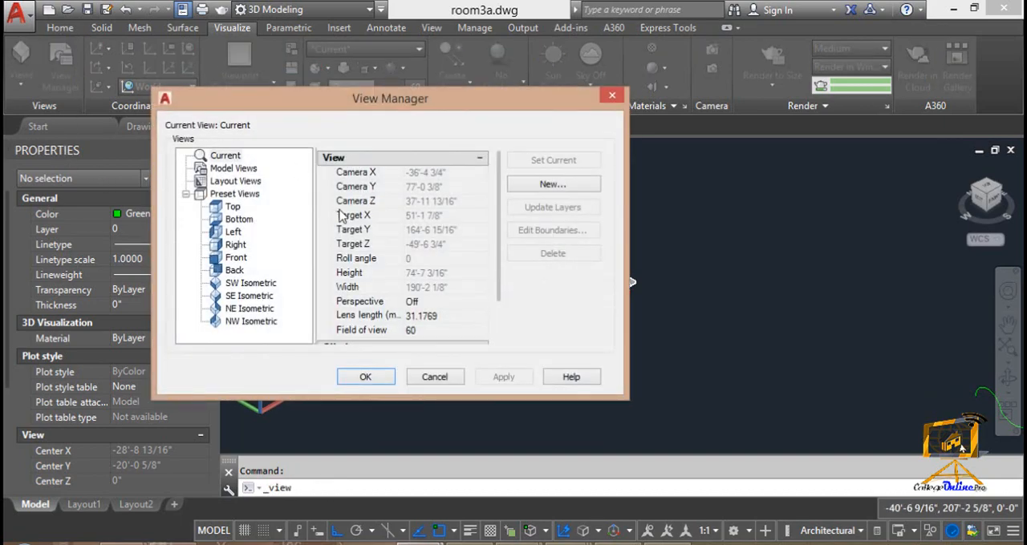
click(237, 283)
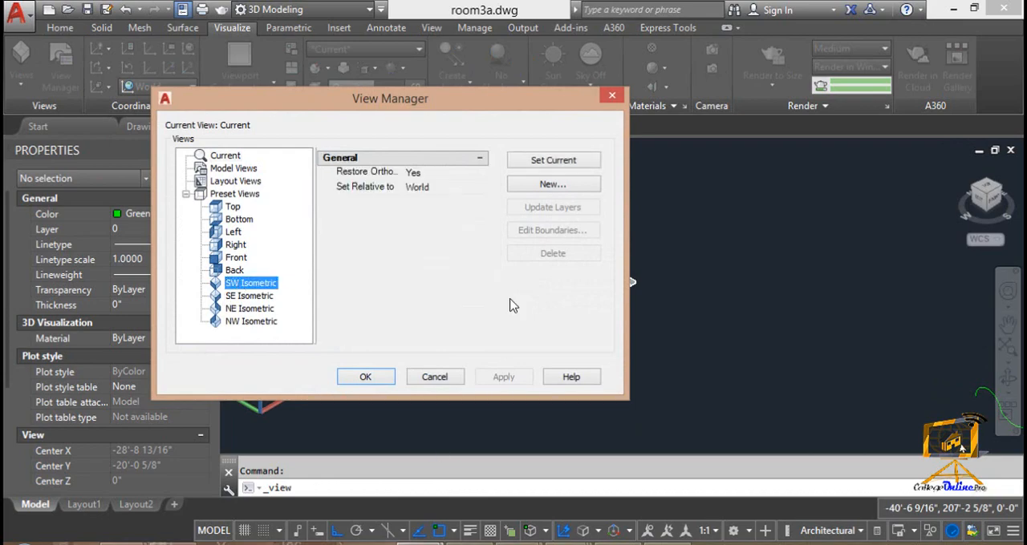
click(517, 164)
click(503, 377)
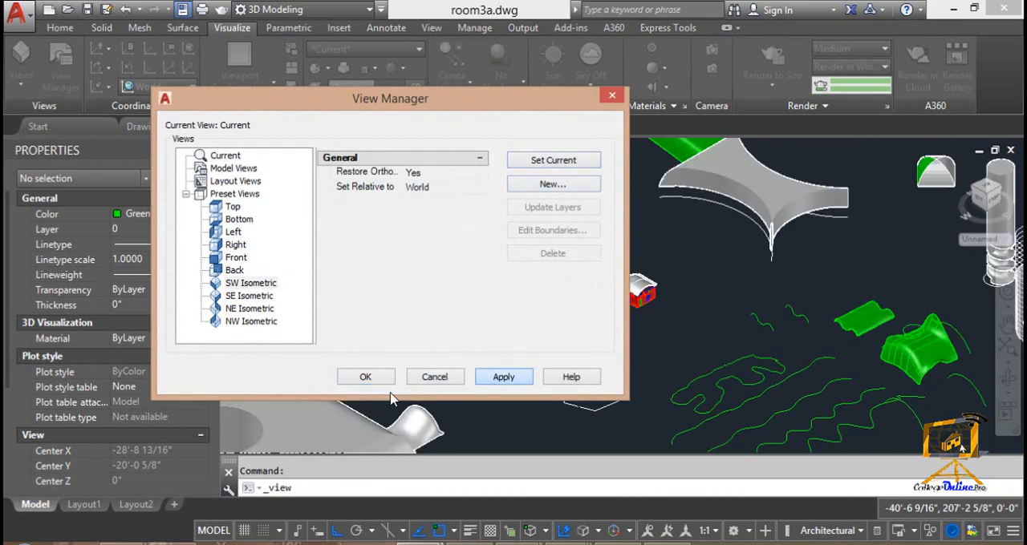
click(369, 380)
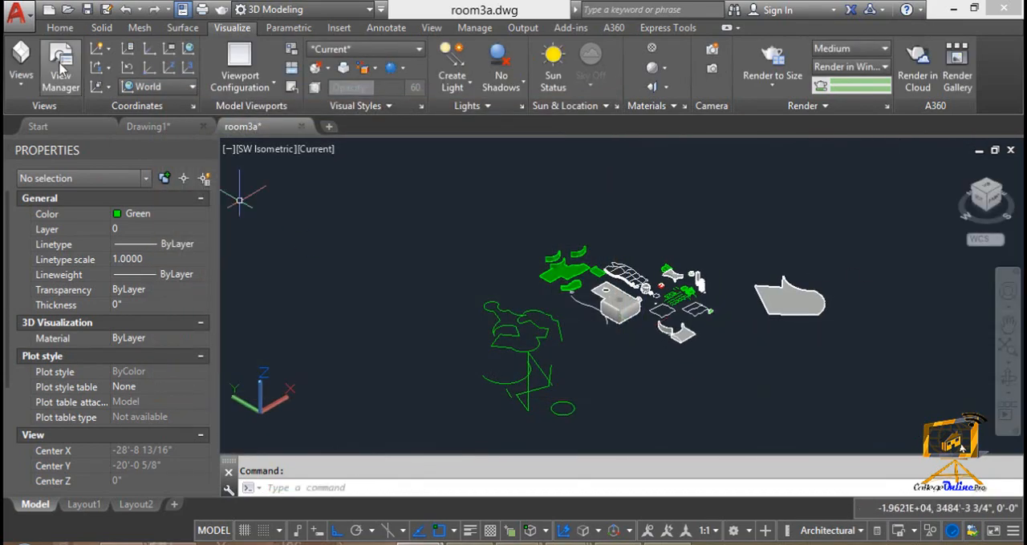
Show the UCS icon at the origin, and put it back at the viewport corner
click(100, 50)
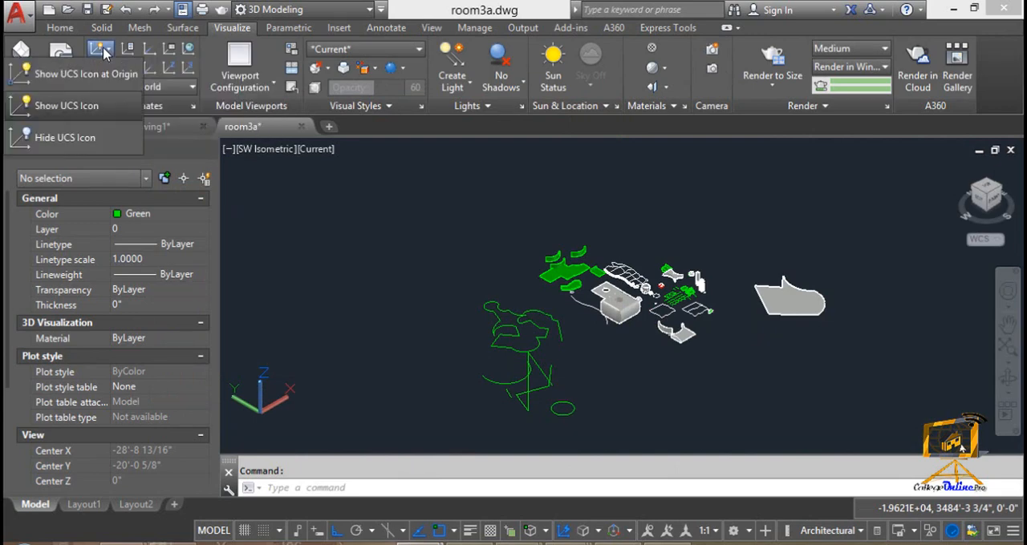
click(76, 73)
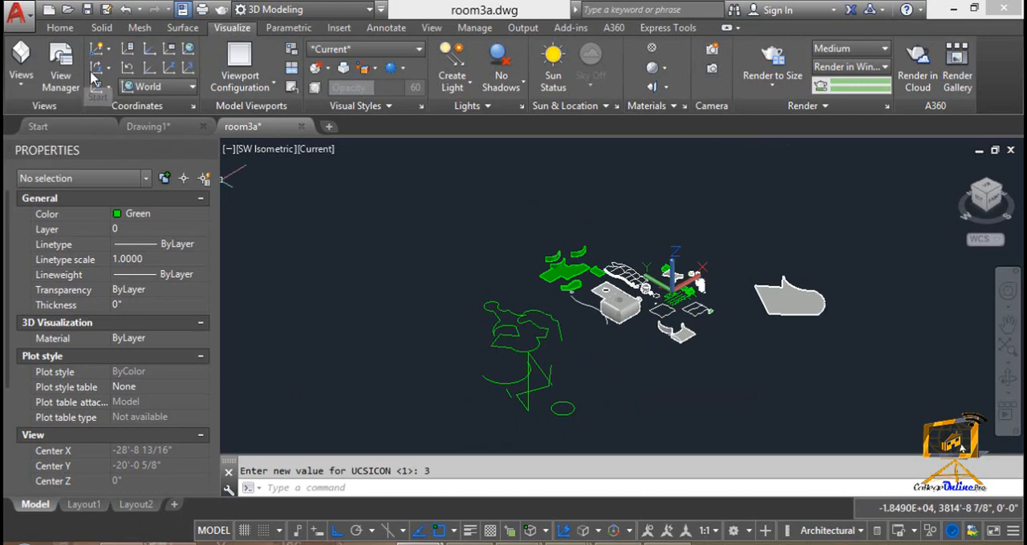
click(113, 53)
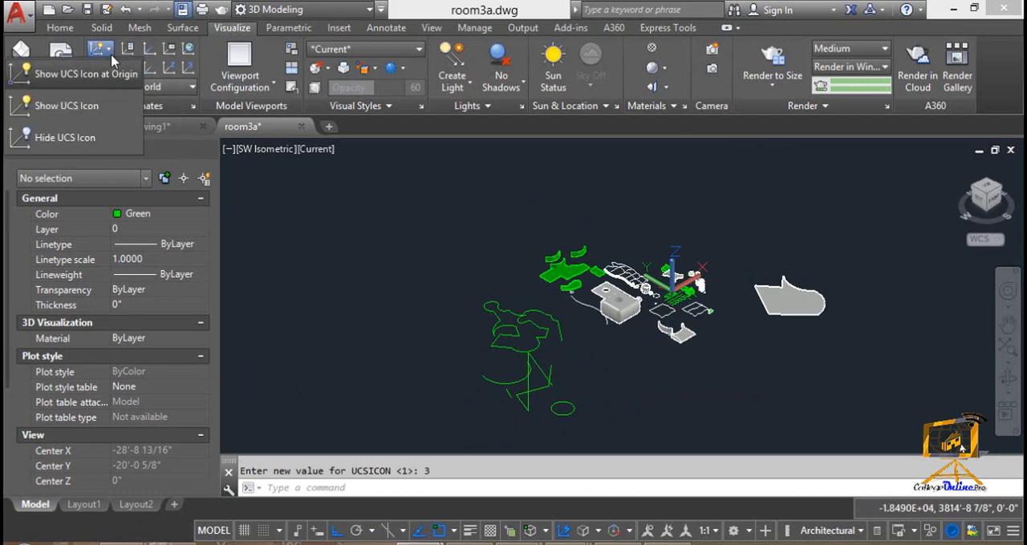
click(85, 120)
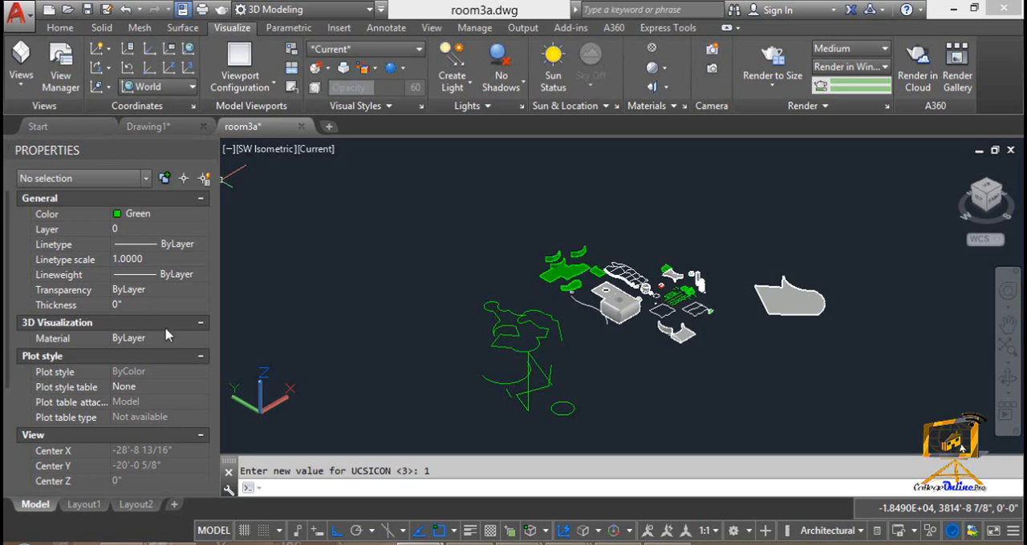
Hide the UCS icon and show it again at the viewport corner
click(107, 51)
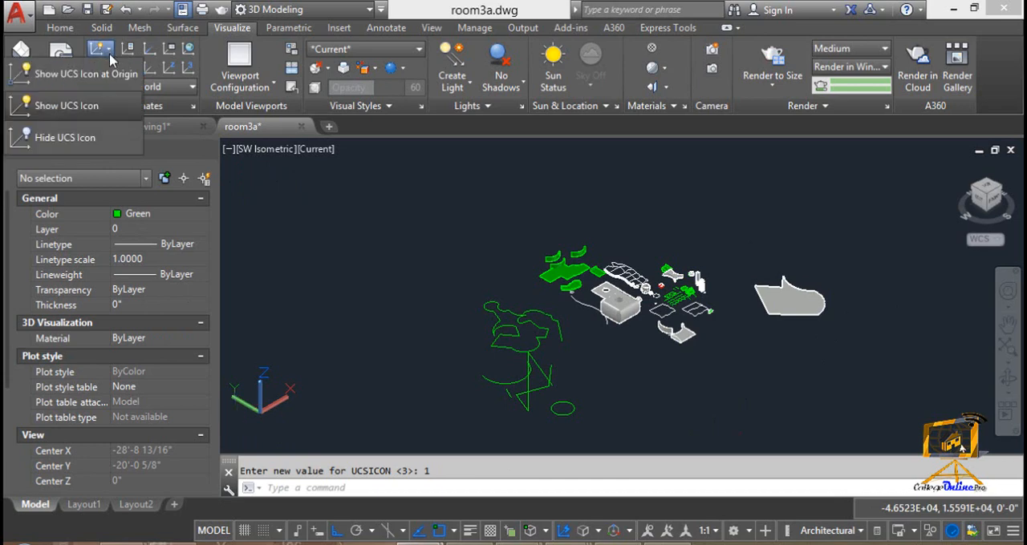
click(104, 137)
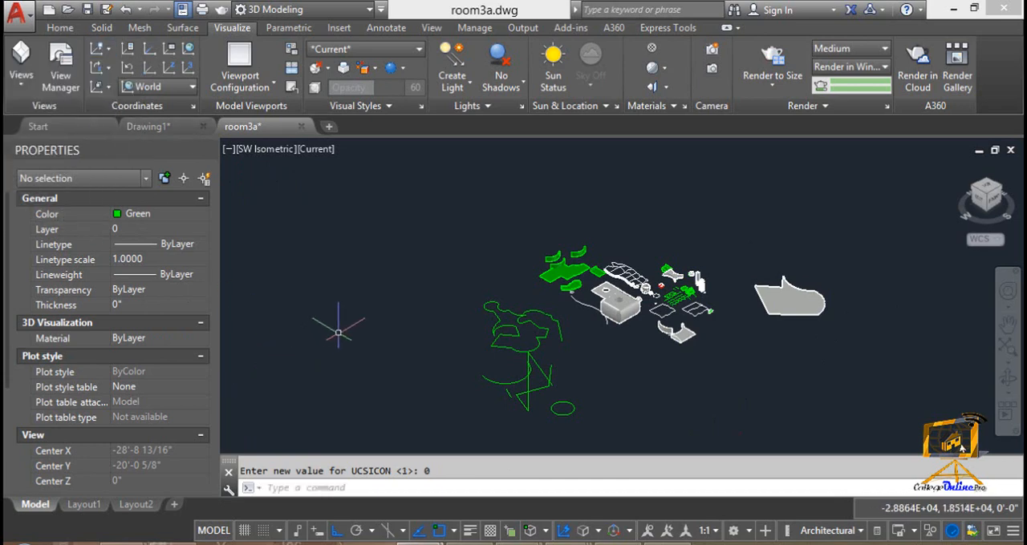
click(107, 50)
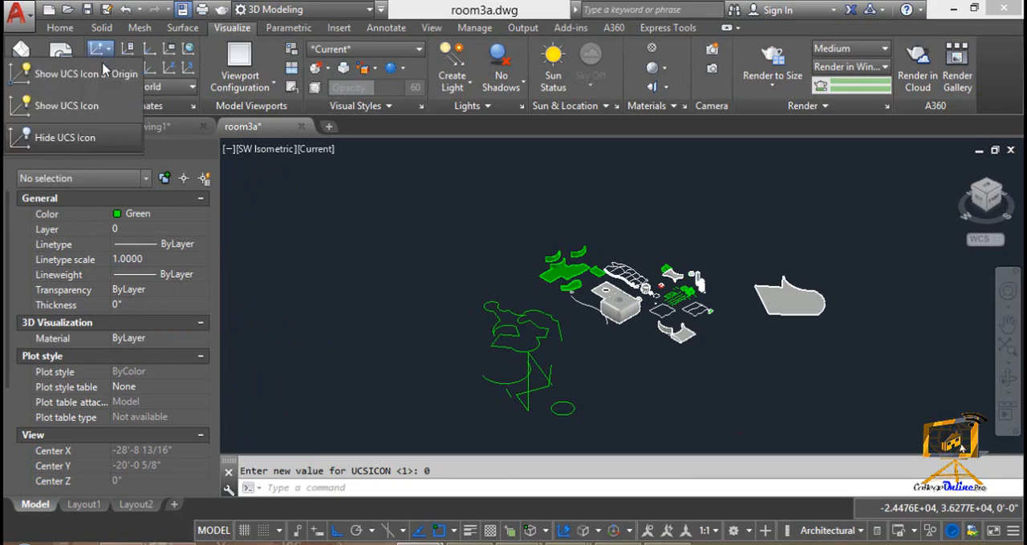
click(88, 105)
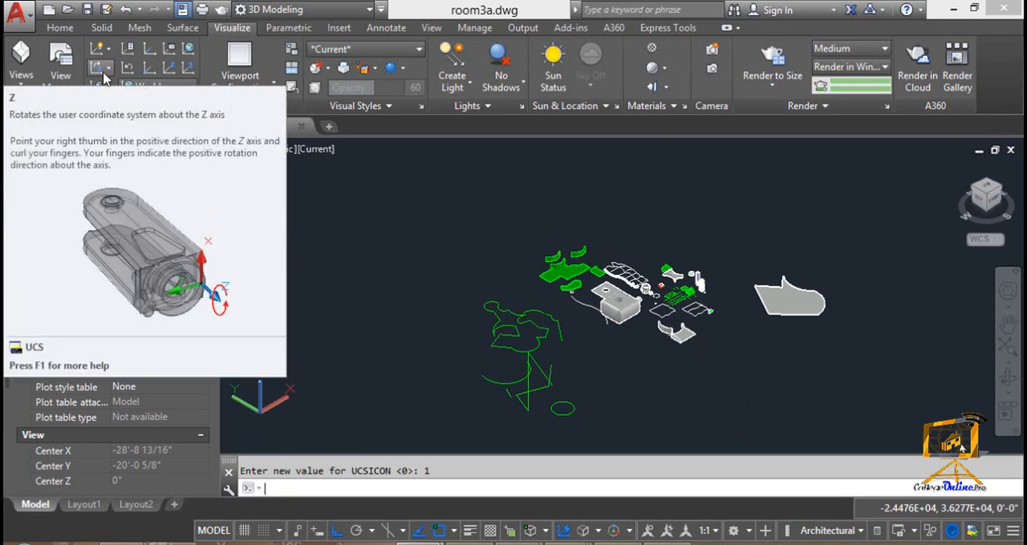
Preview a rotation of the UCS about the X axis and turn ortho mode off for it
click(103, 73)
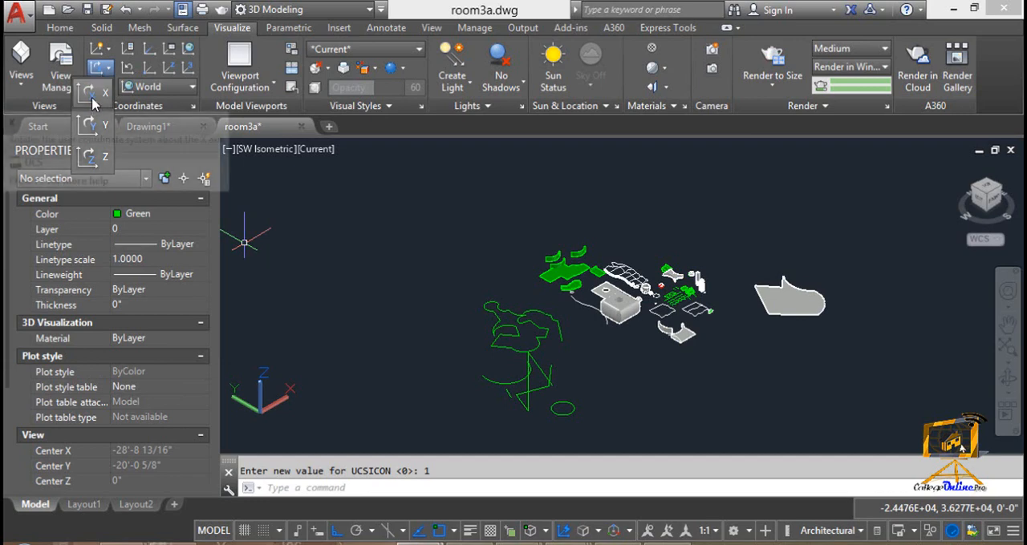
click(93, 103)
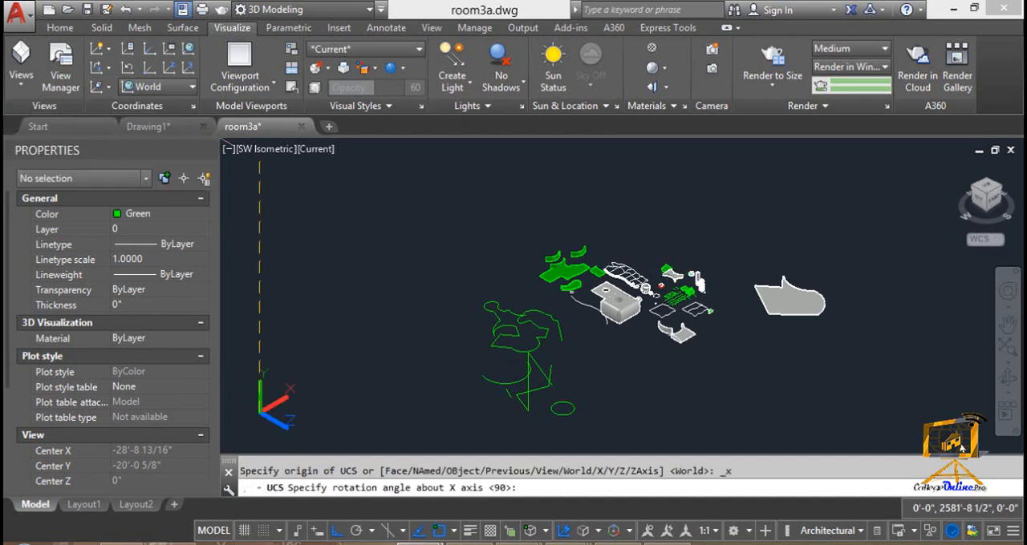
click(336, 530)
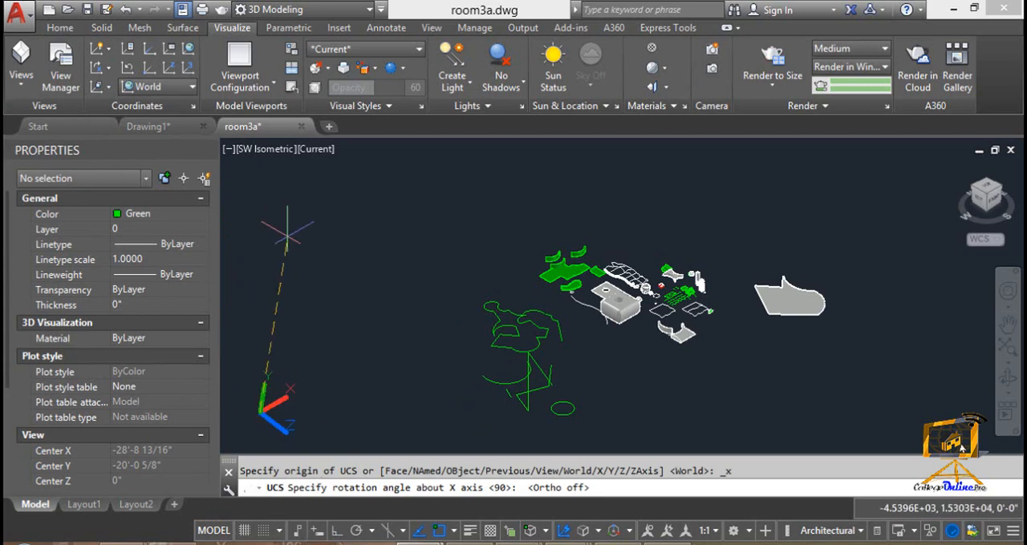
Preview a UCS rotation about the Z axis, and align the UCS XY plane with the current view instead
click(107, 72)
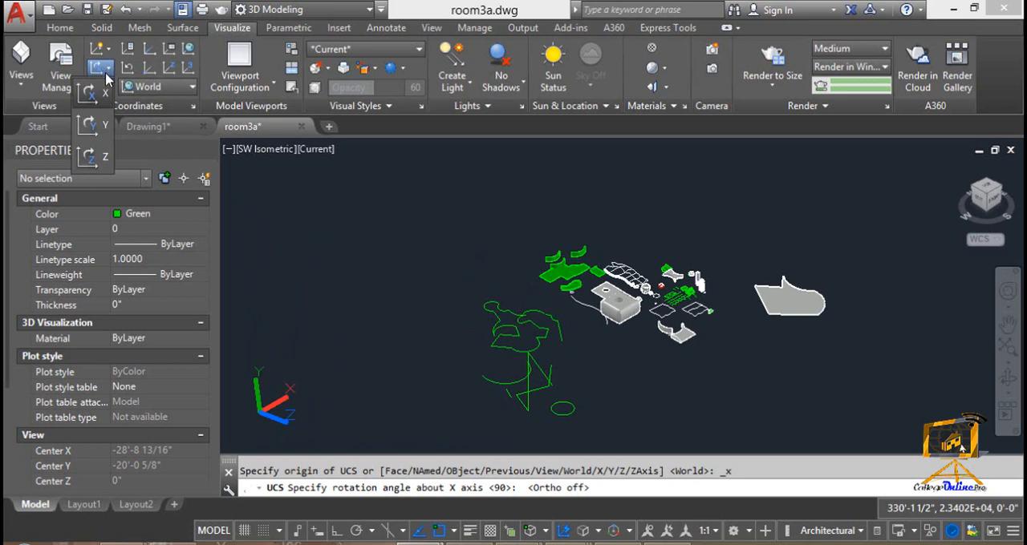
click(99, 158)
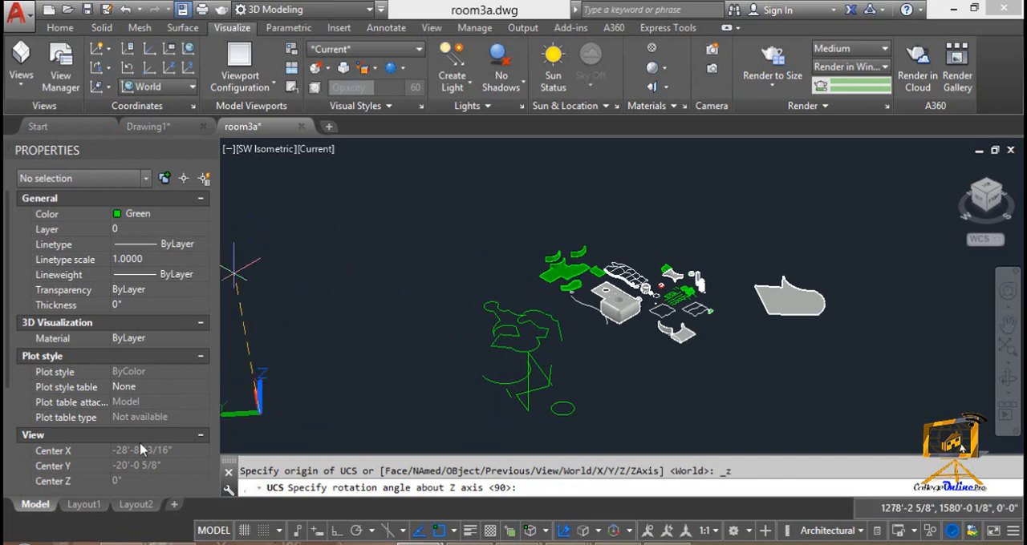
click(102, 91)
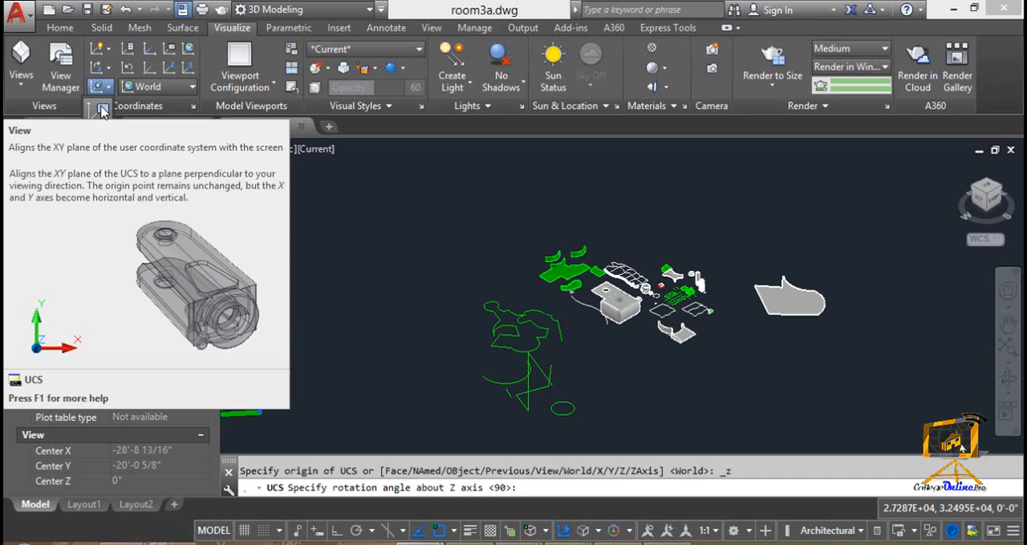
click(101, 111)
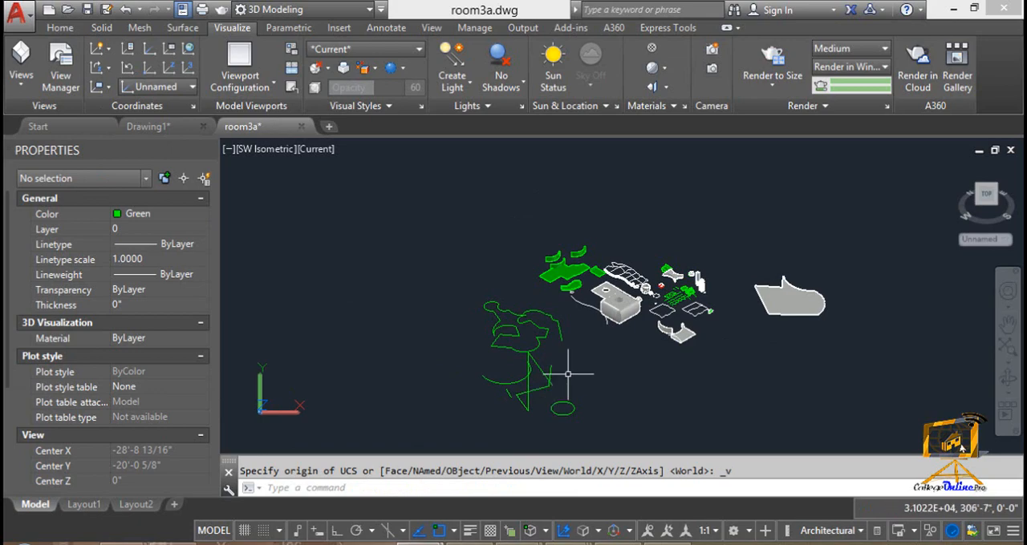
scroll(586, 321, up, 3)
scroll(575, 299, up, 4)
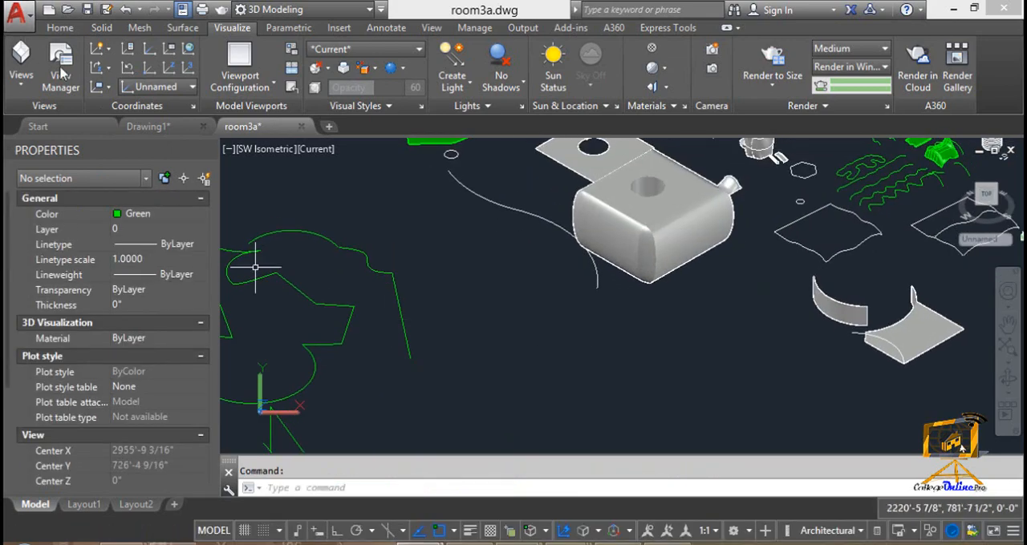
Restore the World UCS and rotate it about the Z axis by picking the angle in the drawing
click(110, 71)
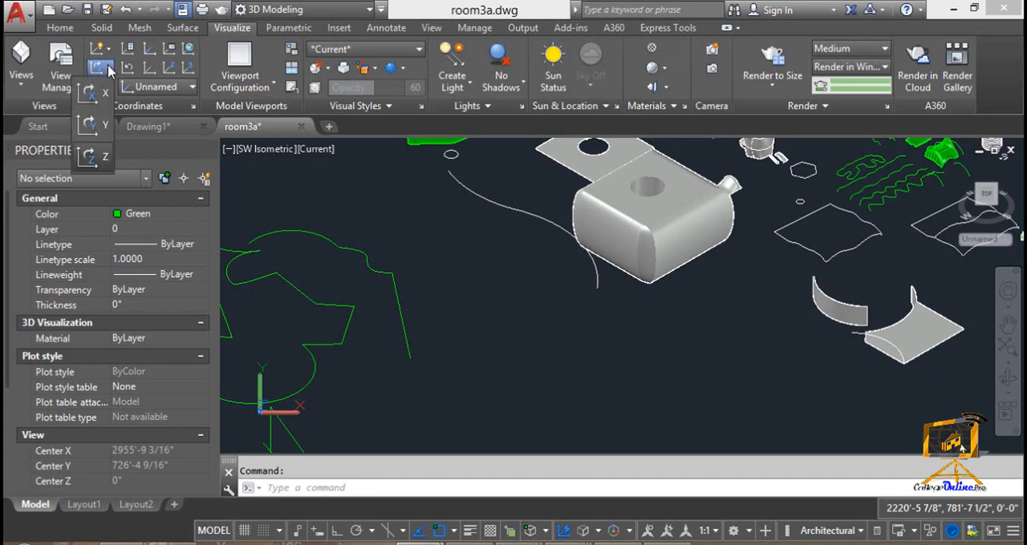
click(188, 50)
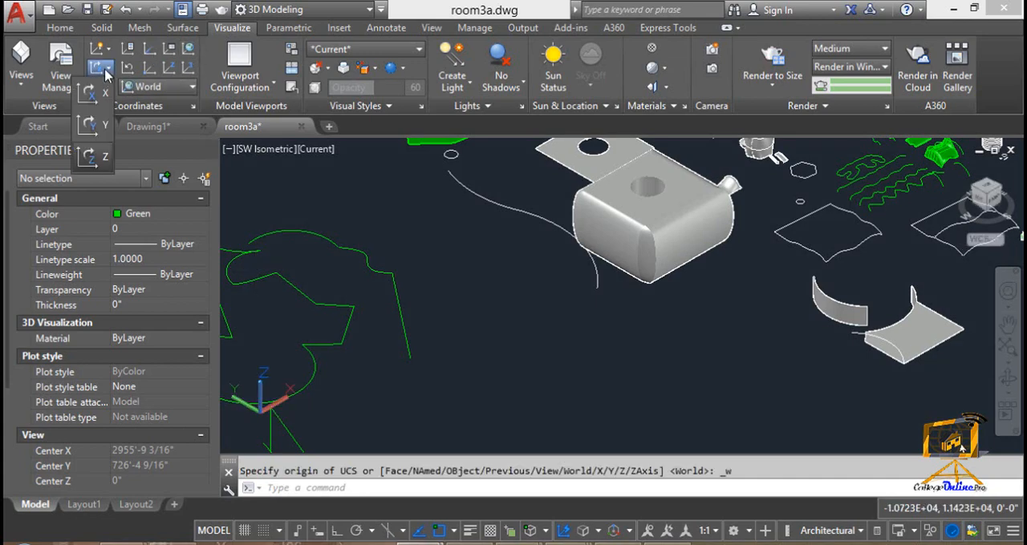
click(92, 156)
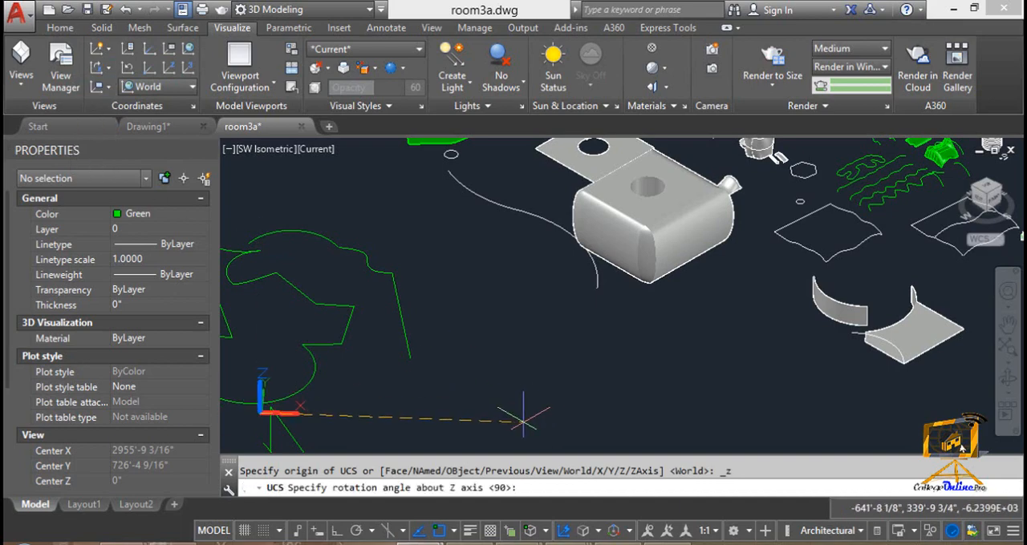
middle_drag(523, 420, 515, 290)
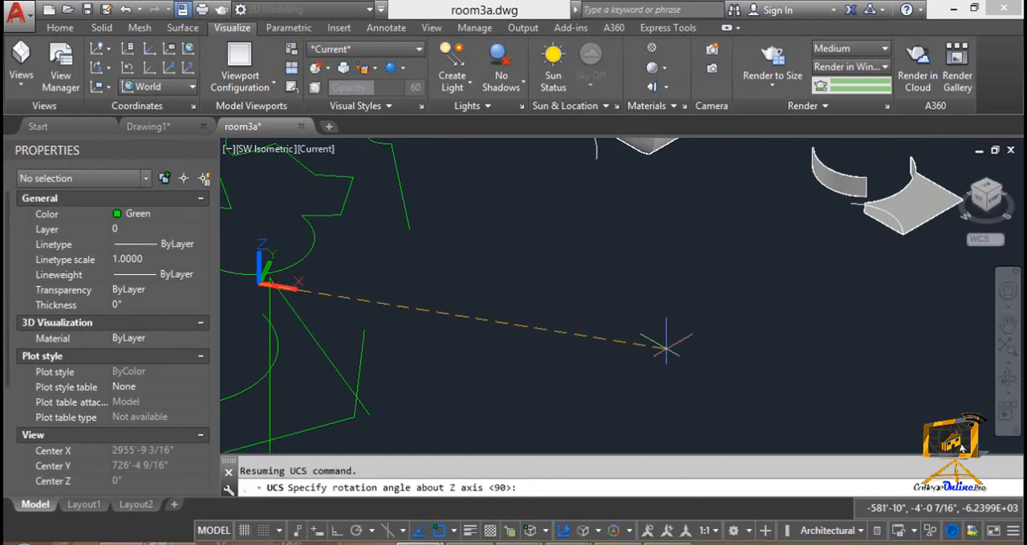
click(677, 348)
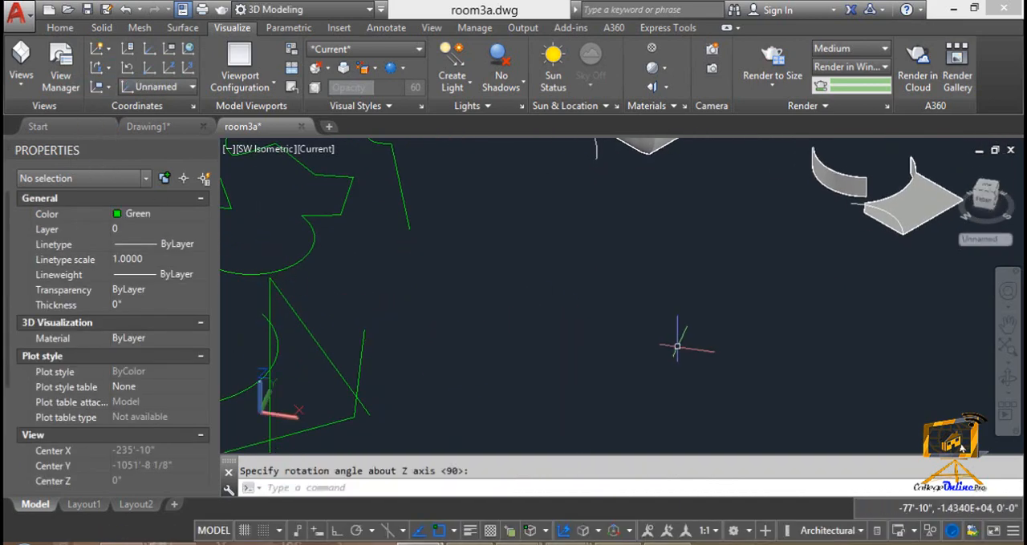
Turn ortho mode on and draw a rectangle across the green line sketch, aligned with the rotated UCS
click(337, 533)
key(Escape)
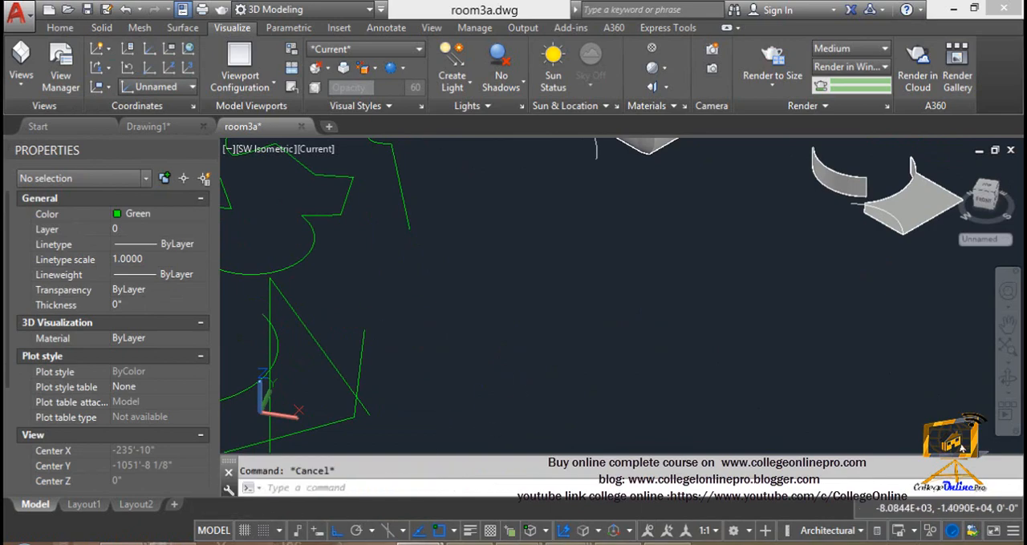
text(rec)
key(Return)
click(328, 331)
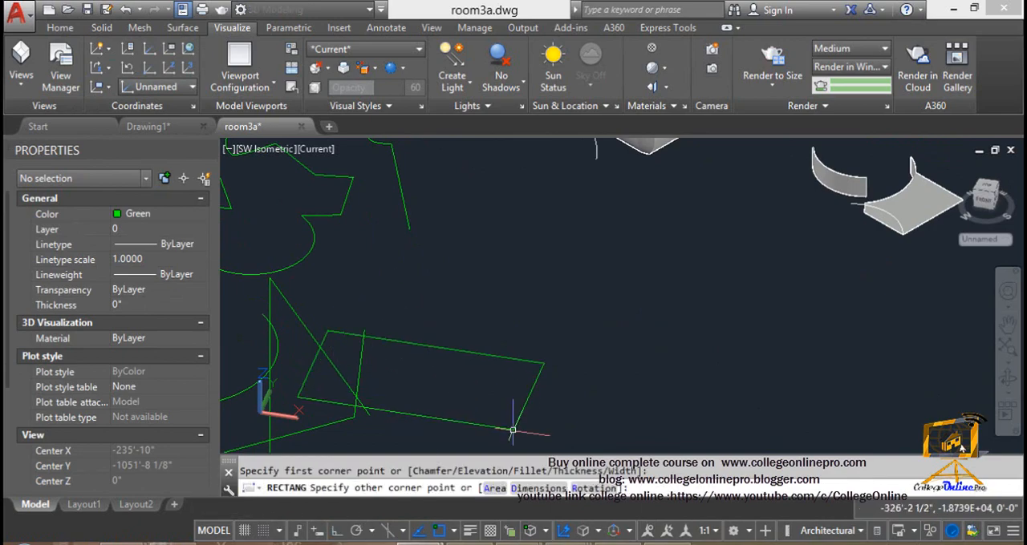
click(514, 430)
middle_drag(499, 403, 531, 345)
key(Escape)
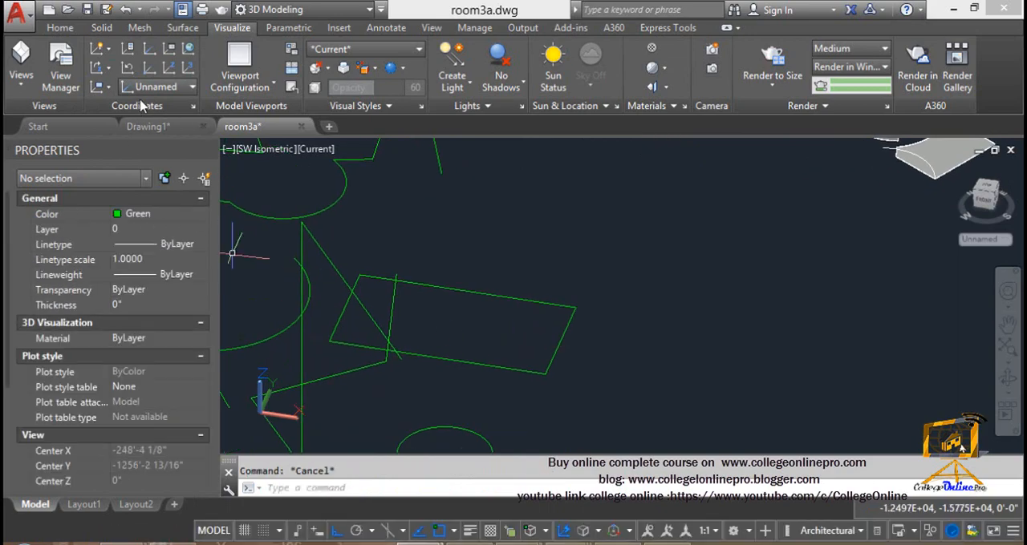
Rotate the UCS about the Z axis again with ortho mode off, picking a free angle above the rectangle
click(99, 69)
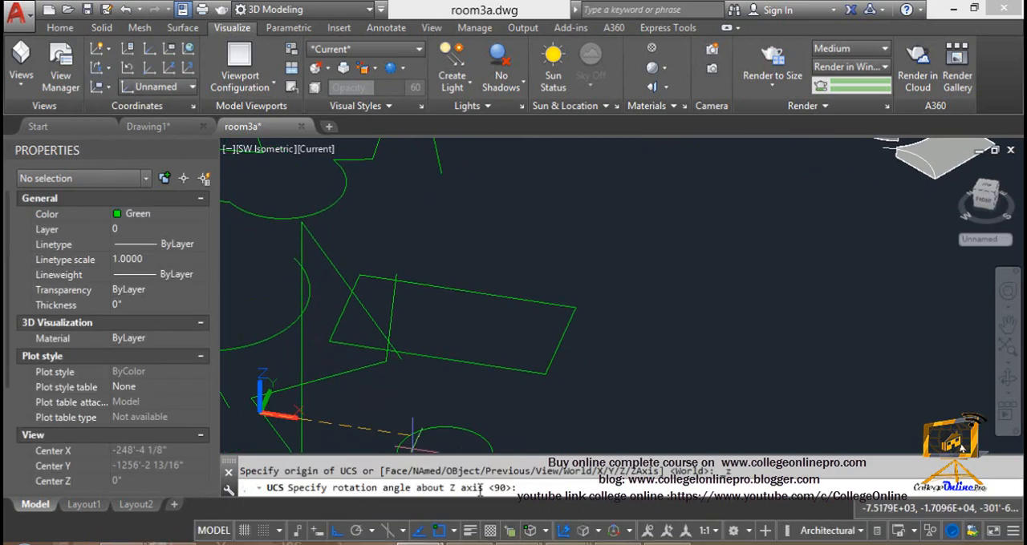
click(318, 532)
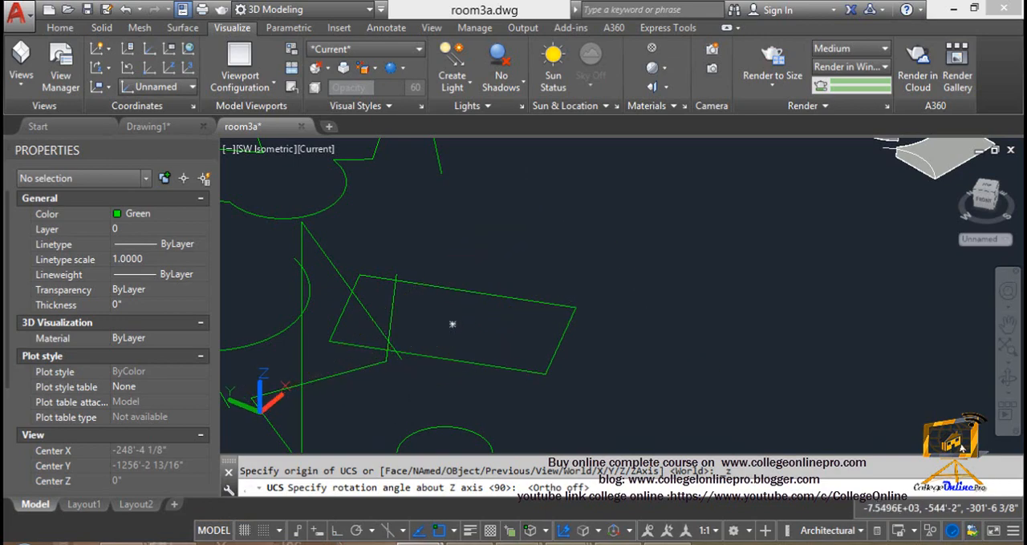
click(526, 185)
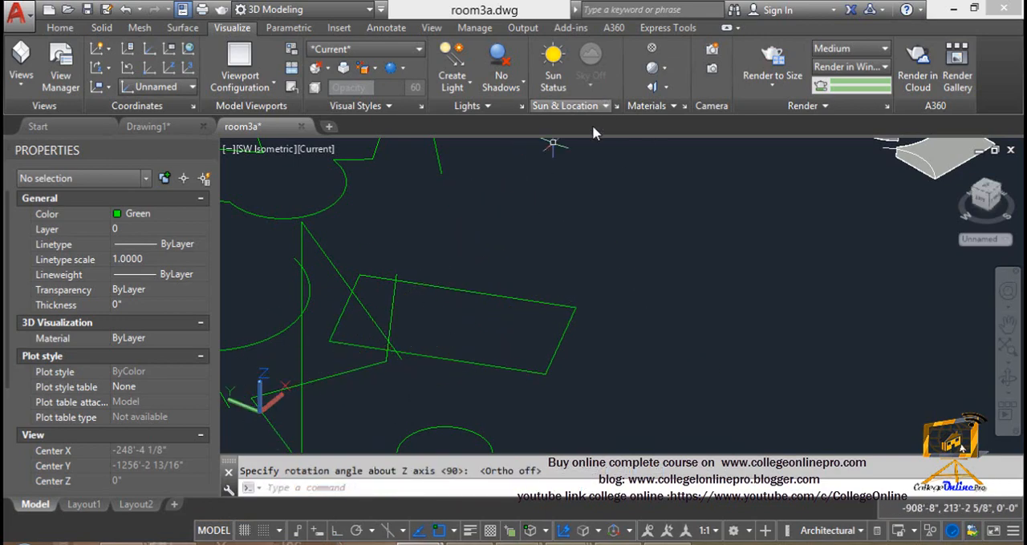
key(Escape)
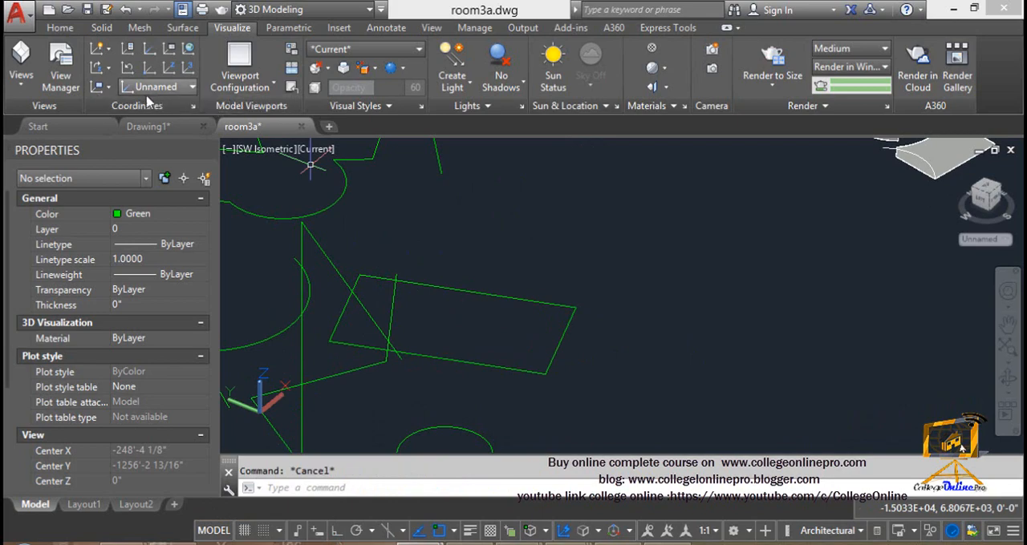
Turn ortho mode back on and draw a second rectangle overlapping the first, ending at the first one's lower-left corner
click(336, 532)
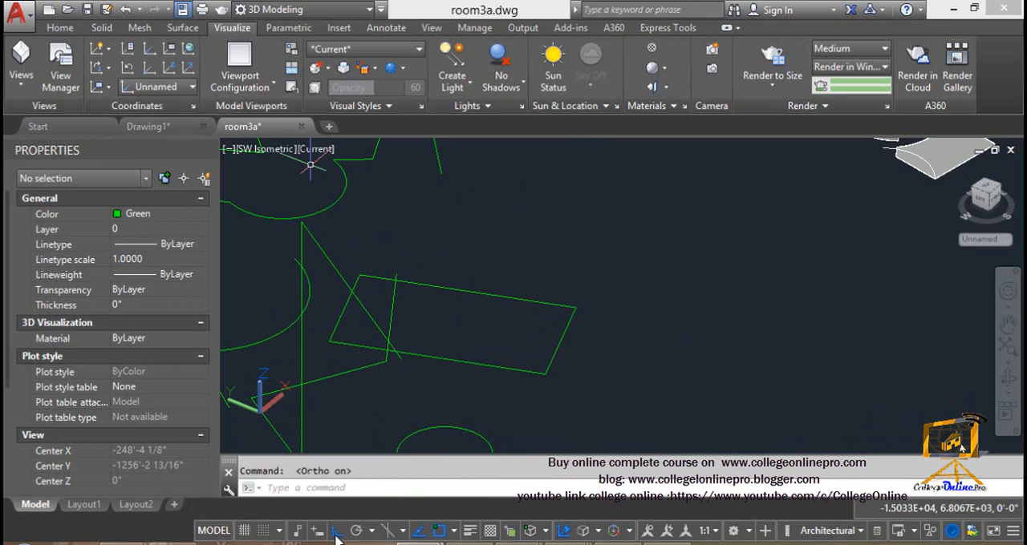
key(Escape)
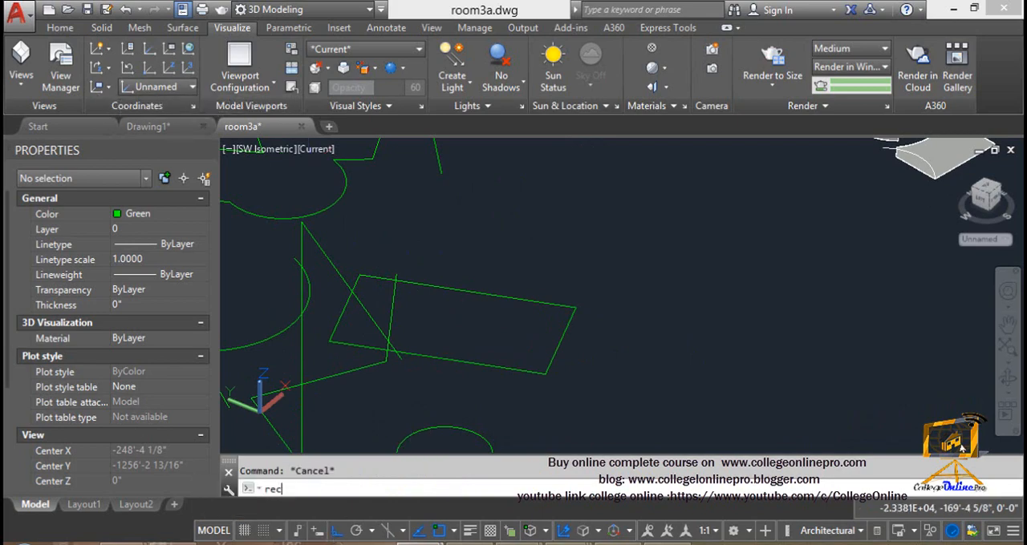
key(Return)
click(373, 225)
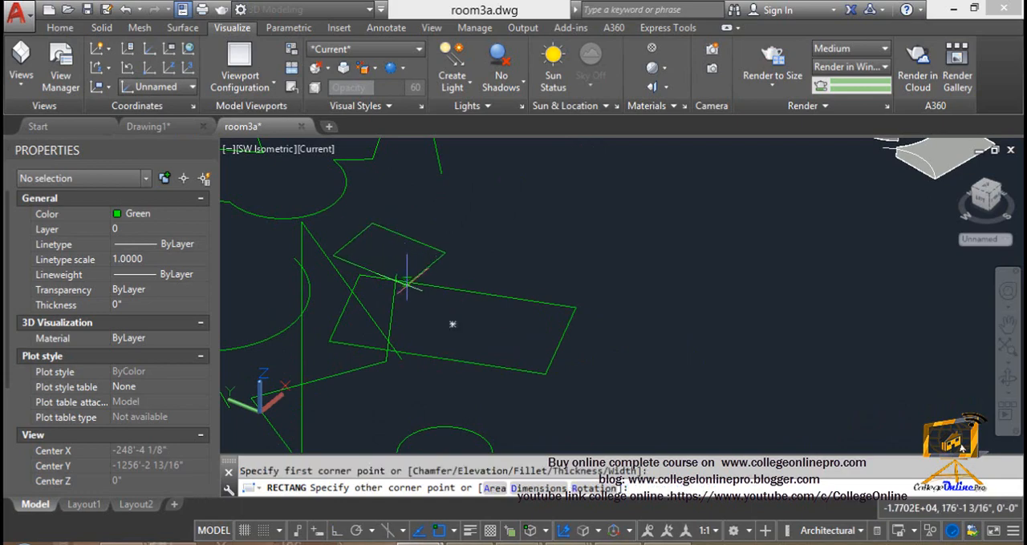
click(330, 341)
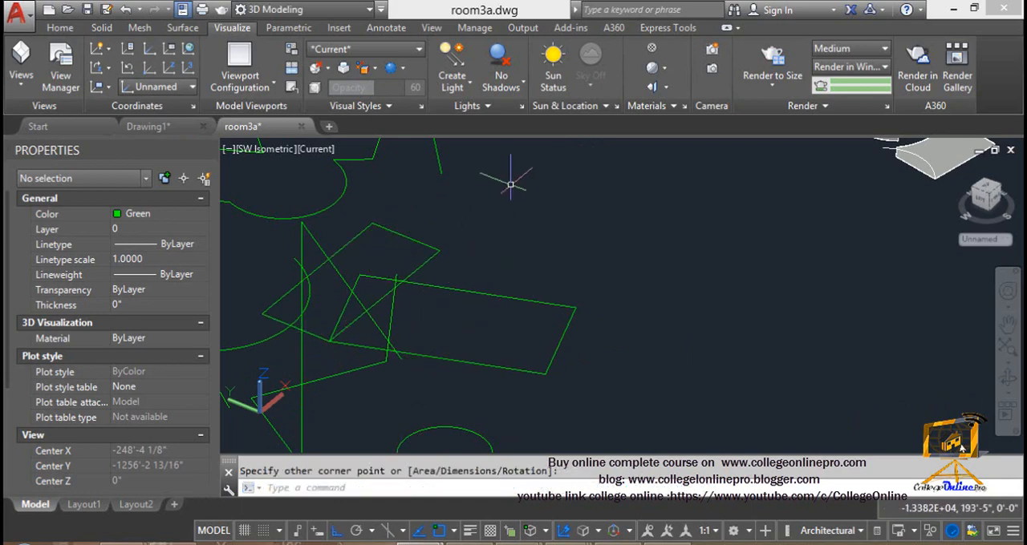
key(Escape)
Delete both test rectangles and return the UCS to World
click(308, 329)
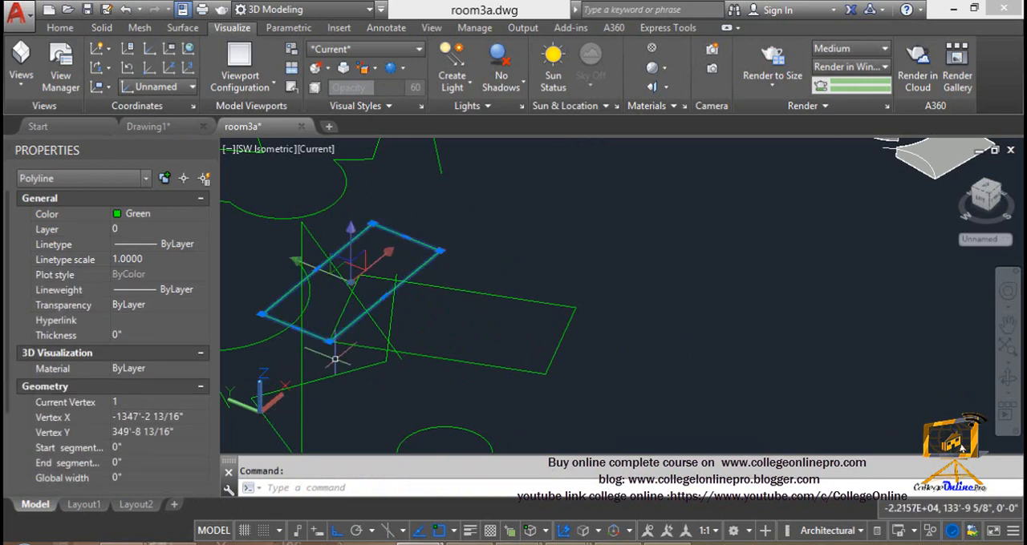
key(Delete)
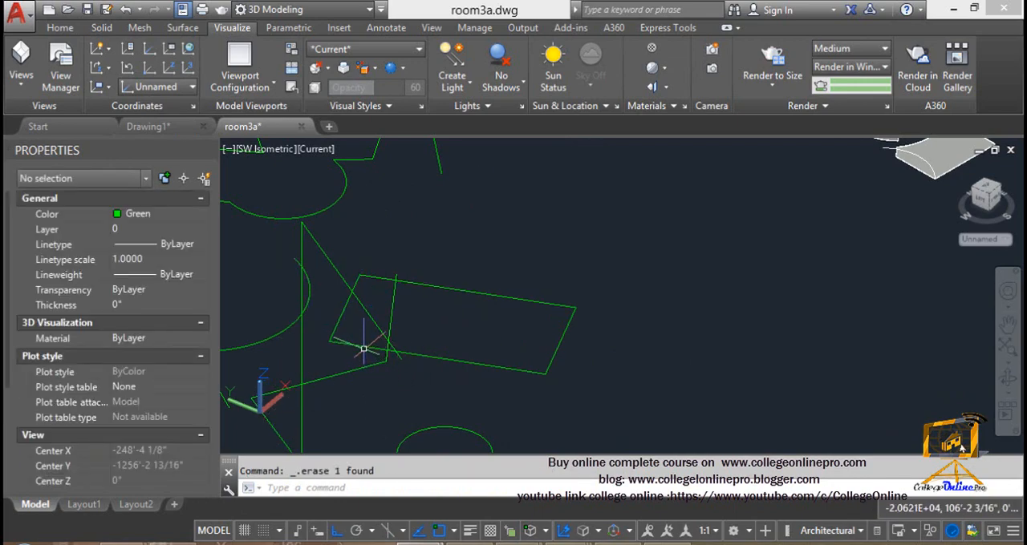
click(362, 348)
key(Delete)
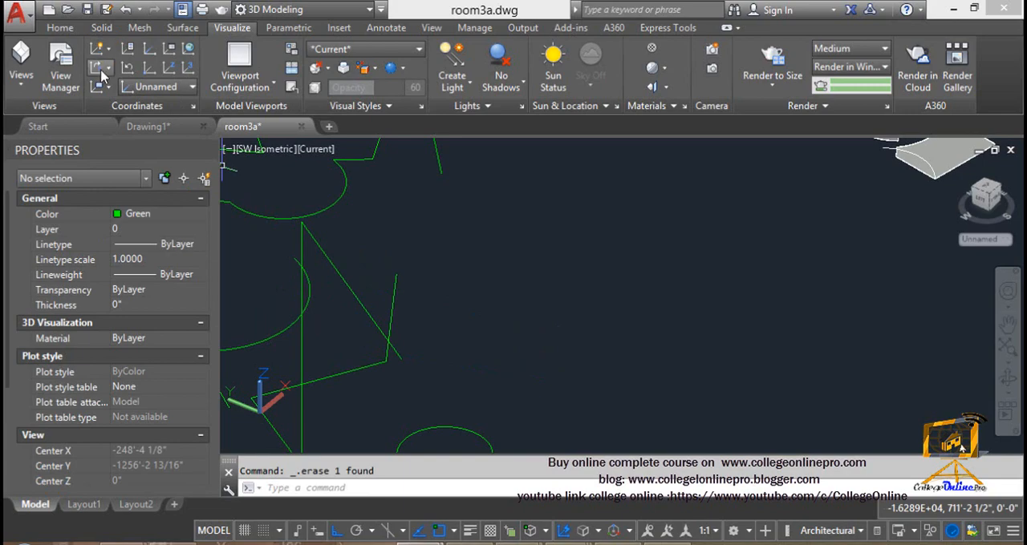
click(188, 50)
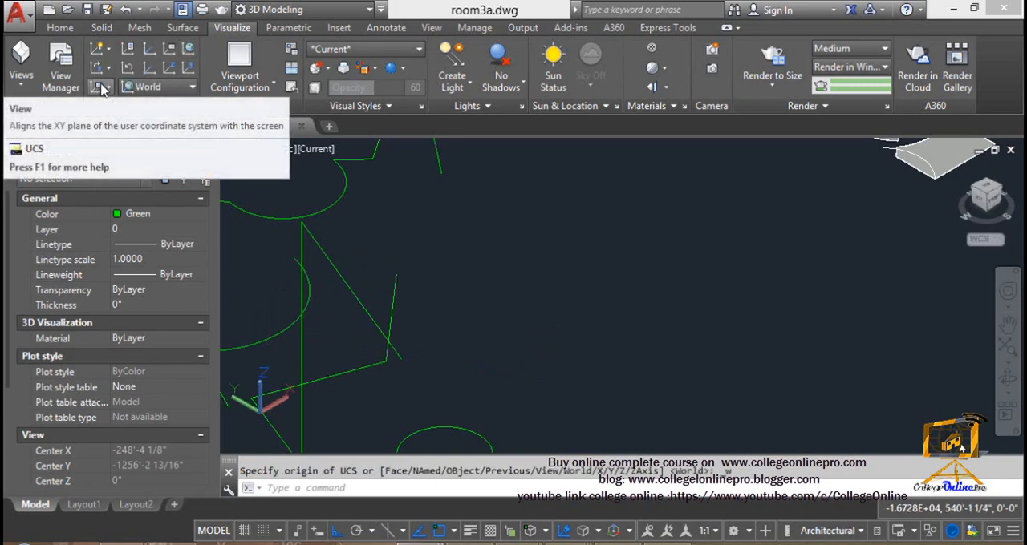
Align the UCS XY plane with the screen at the rounded box solid, and orbit the model to inspect the axes
click(101, 88)
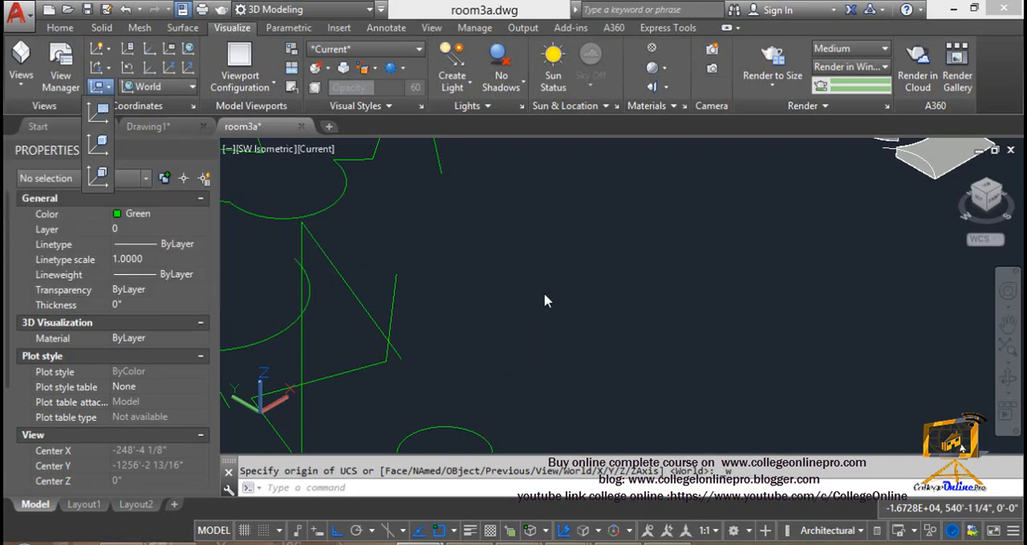
key(Escape)
key(Escape)
middle_drag(500, 312, 322, 404)
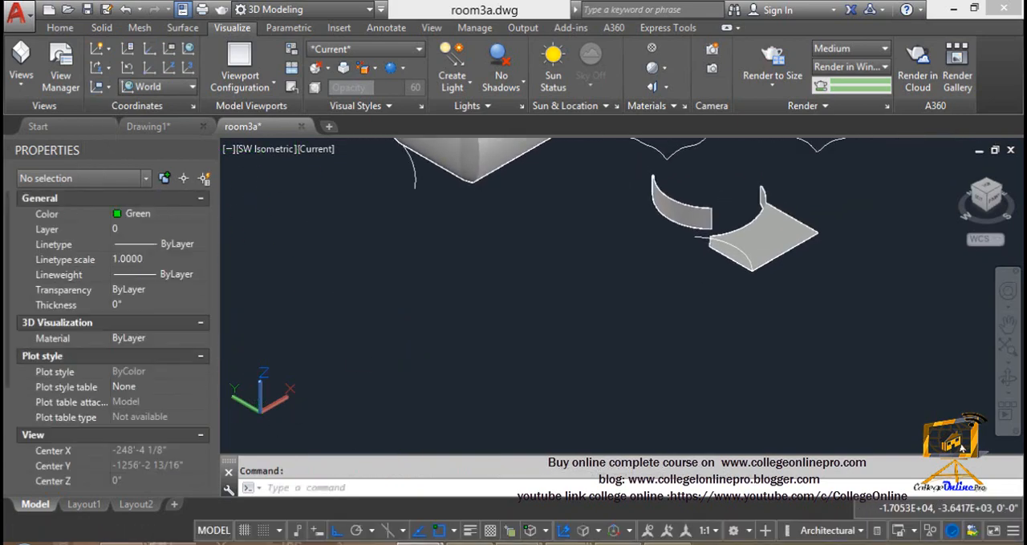
middle_drag(589, 144, 464, 267)
scroll(463, 267, up, 2)
middle_drag(386, 203, 547, 167)
scroll(547, 176, down, 1)
middle_drag(551, 212, 564, 206)
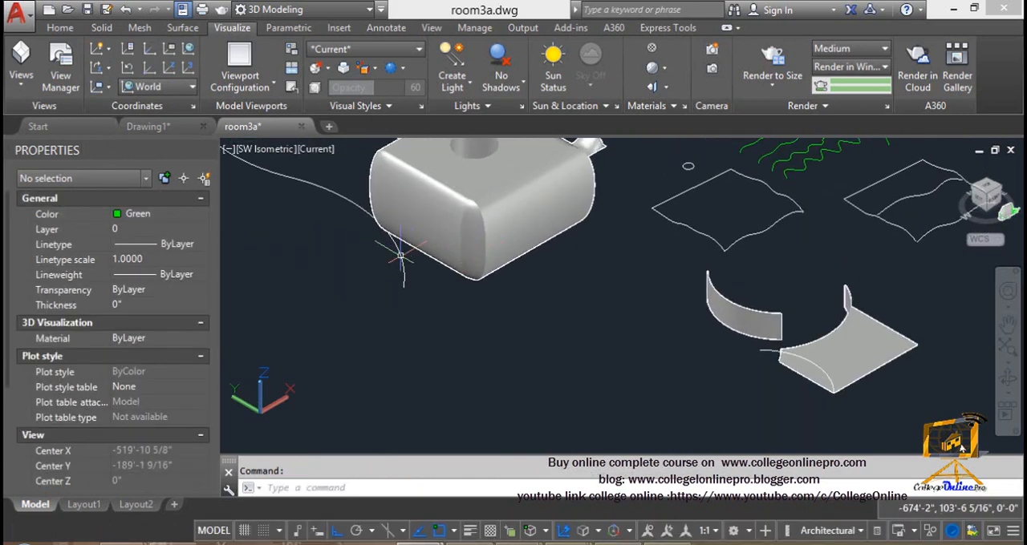
scroll(446, 241, up, 5)
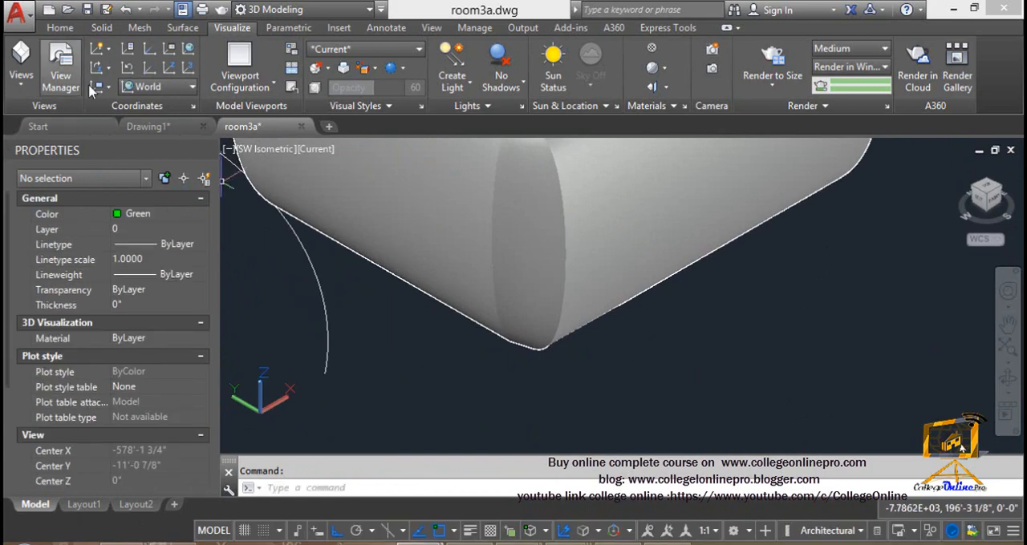
click(106, 85)
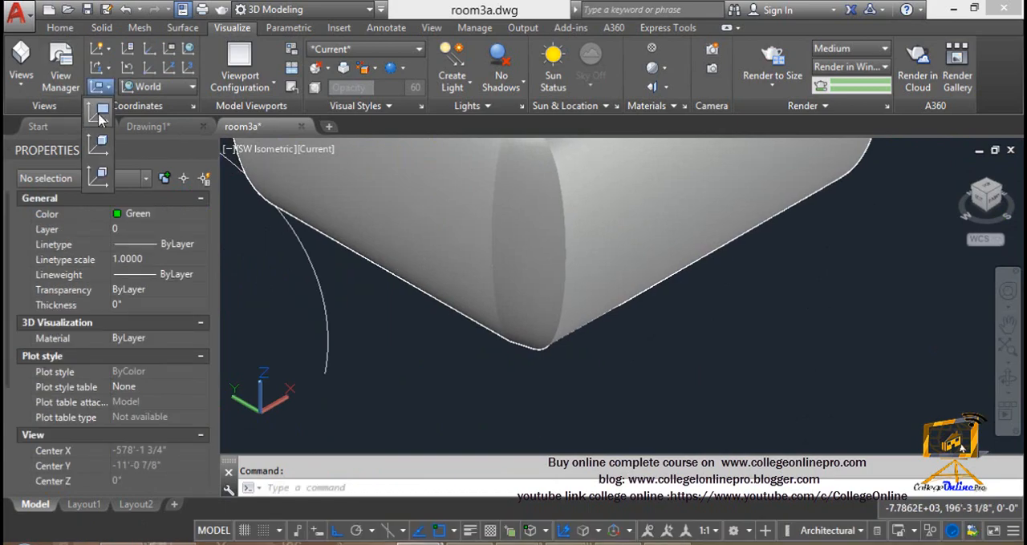
click(99, 115)
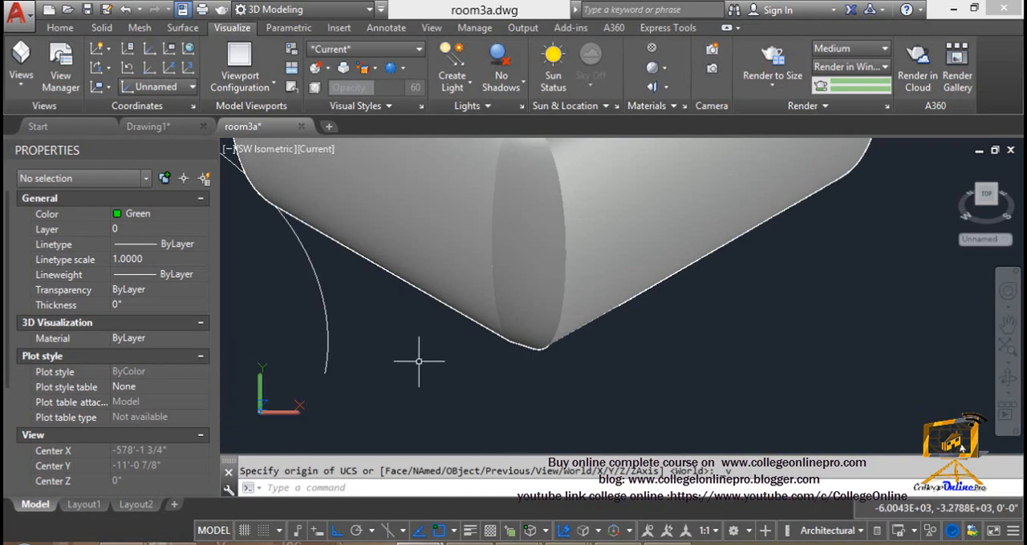
shift+middle_drag(418, 362, 342, 353)
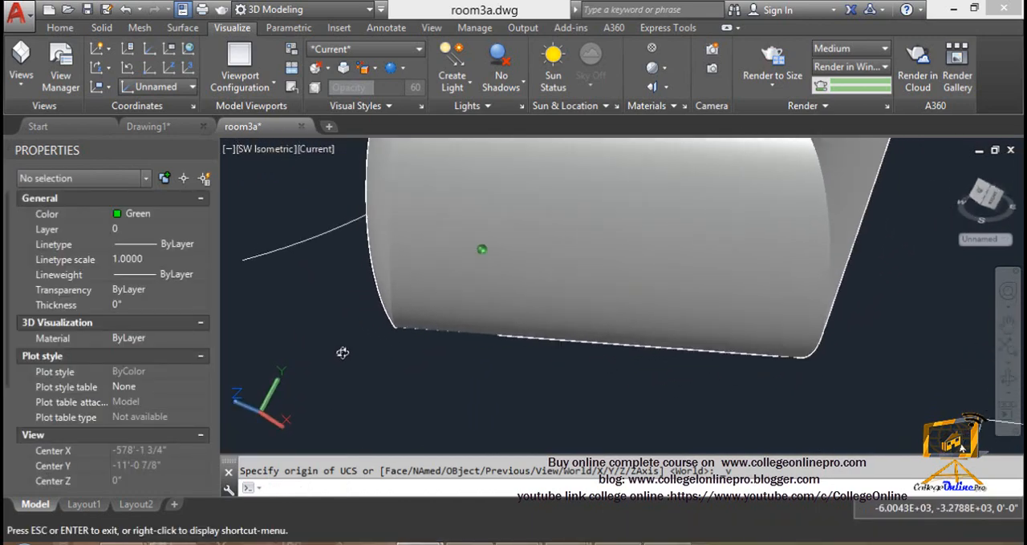
key(Escape)
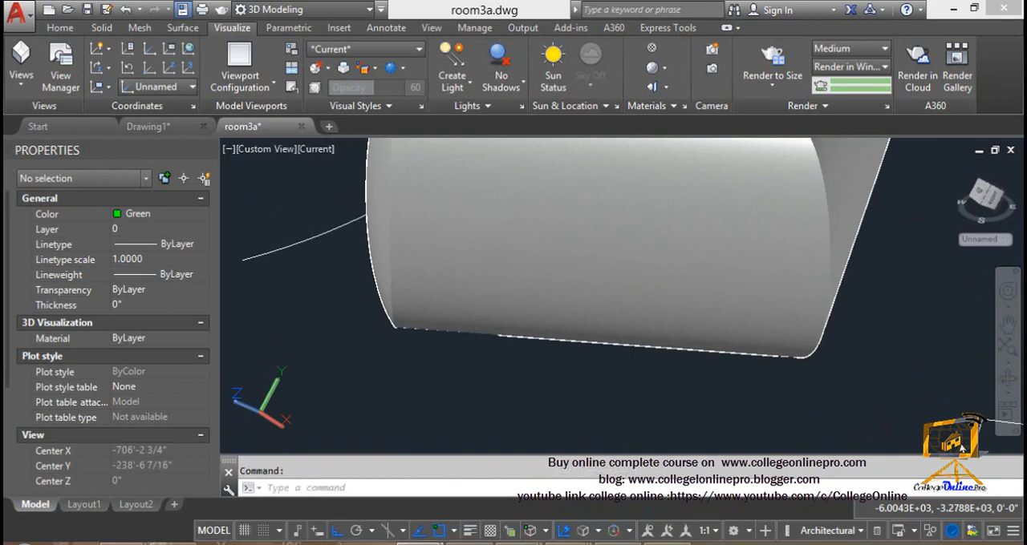
Align the UCS to an object by picking the red house's wall solid near its lower corner below the small window
click(100, 87)
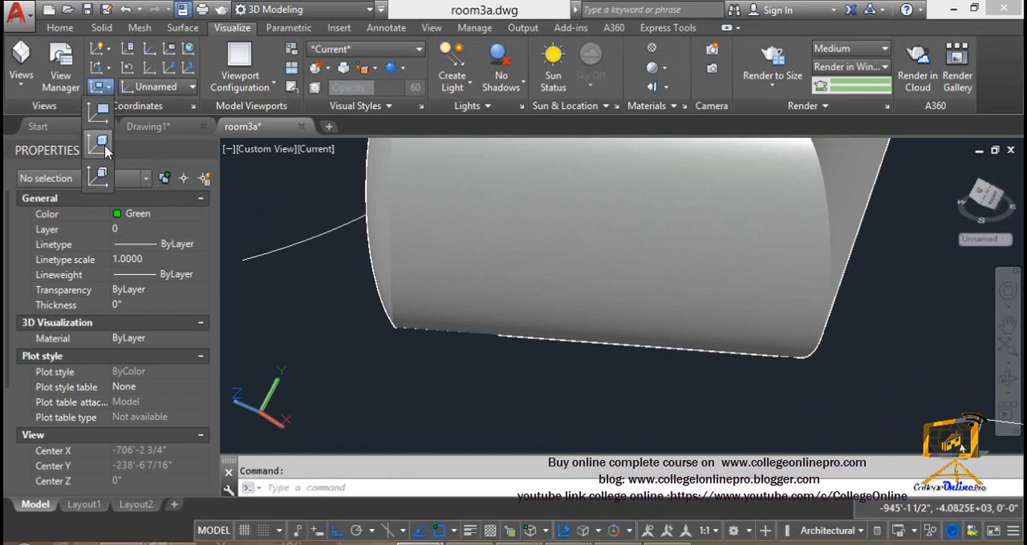
click(104, 148)
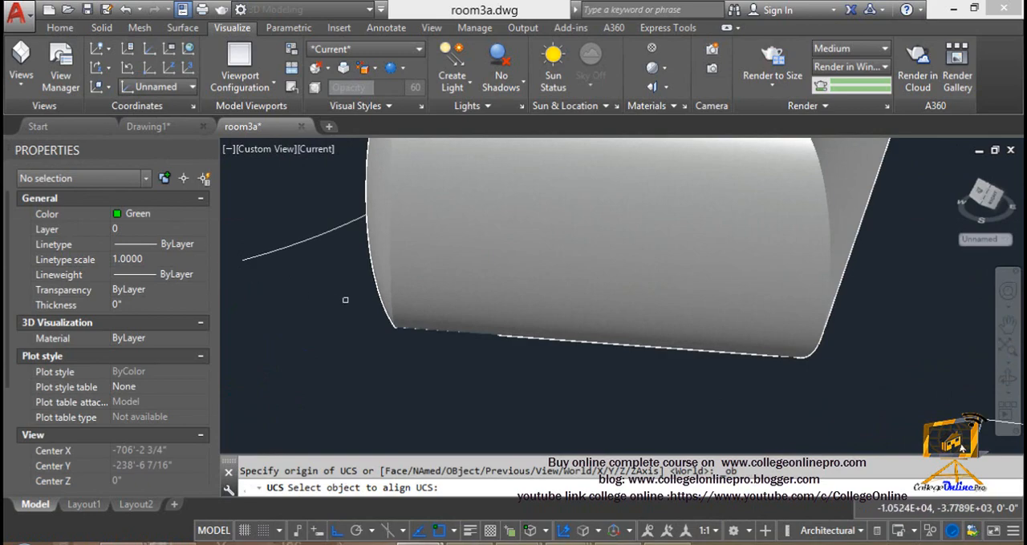
shift+middle_drag(345, 300, 465, 316)
scroll(402, 297, down, 6)
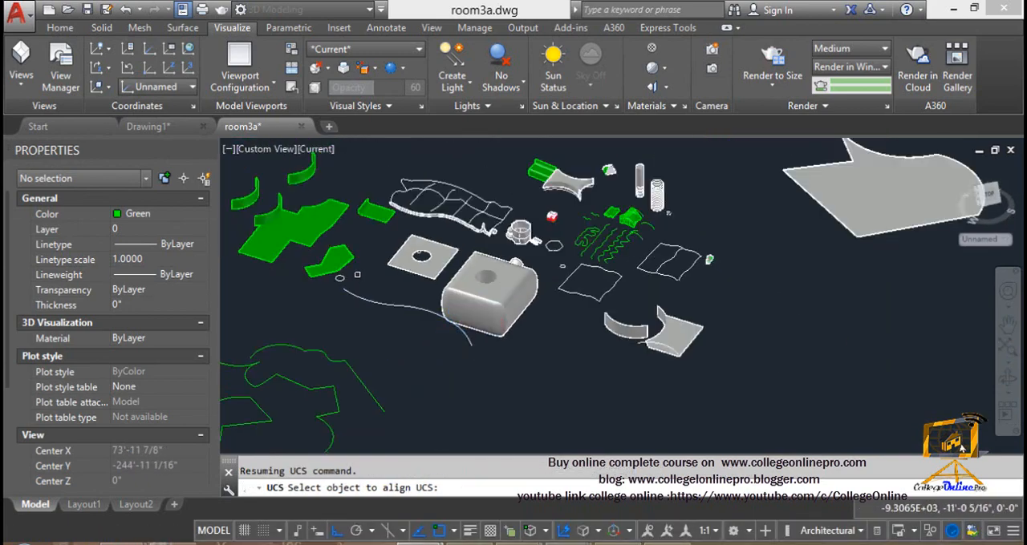
scroll(555, 253, up, 5)
middle_drag(543, 148, 436, 247)
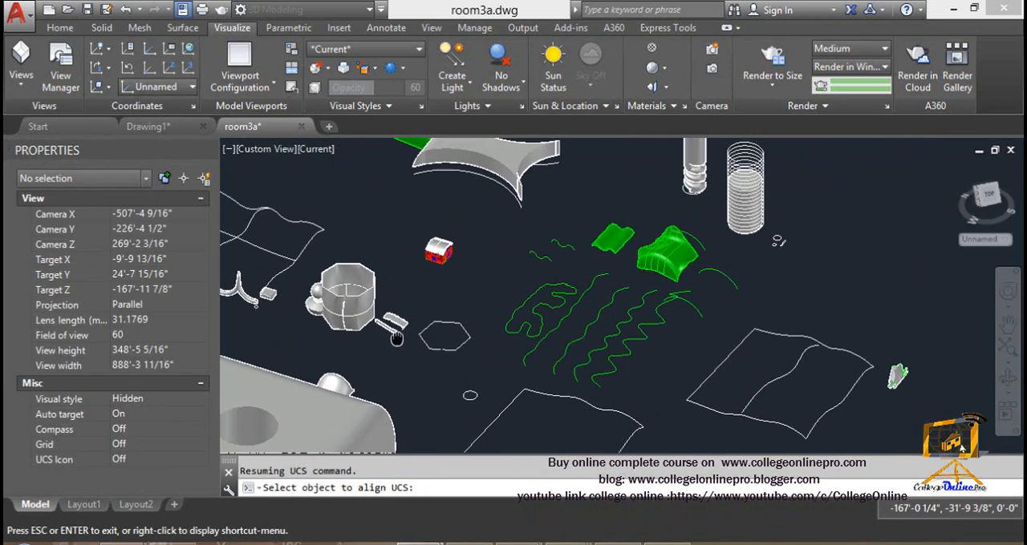
scroll(448, 232, up, 5)
scroll(389, 304, up, 7)
middle_drag(399, 366, 397, 318)
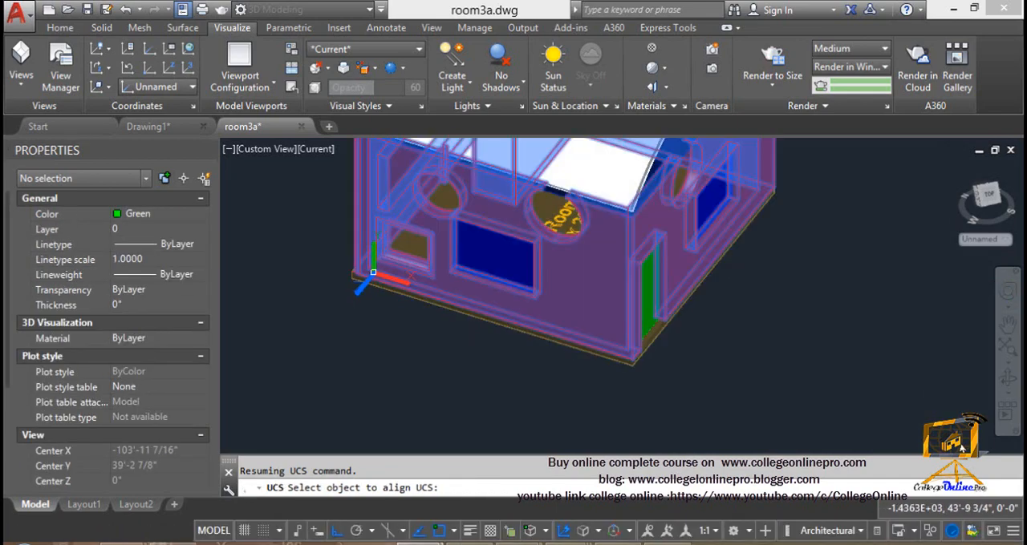
click(373, 273)
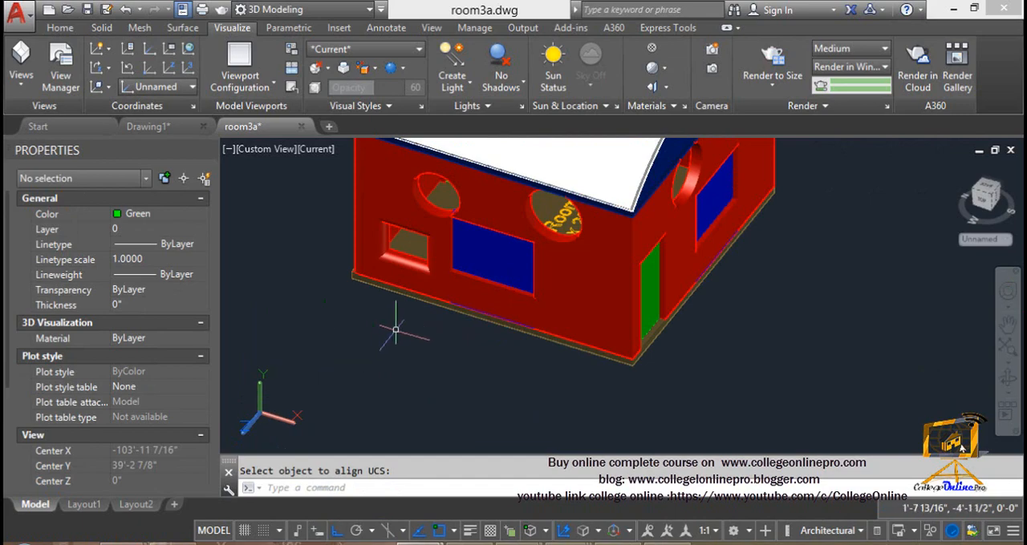
Reset the UCS to World, and align it to the red house's front wall face, accepting the selected face
click(190, 51)
click(100, 87)
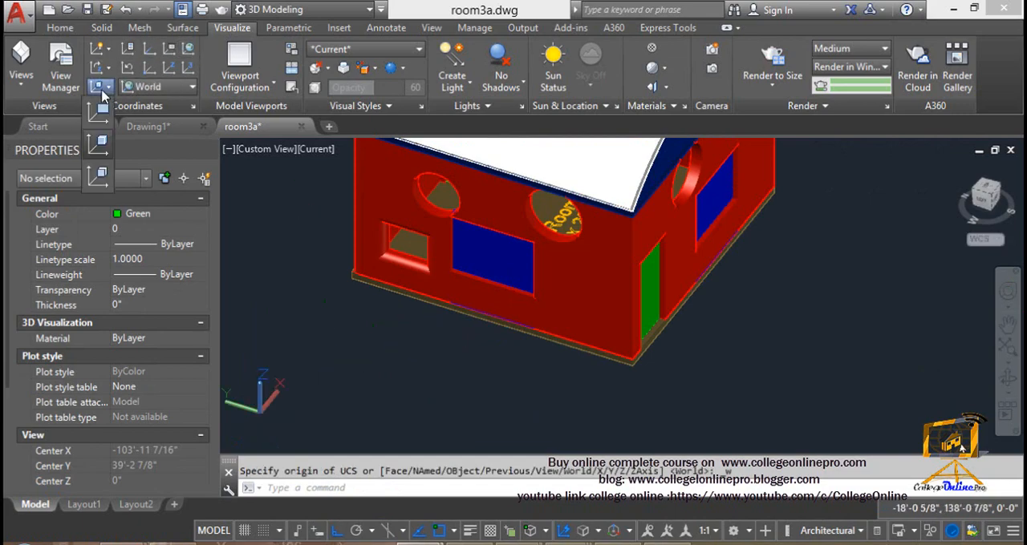
click(97, 173)
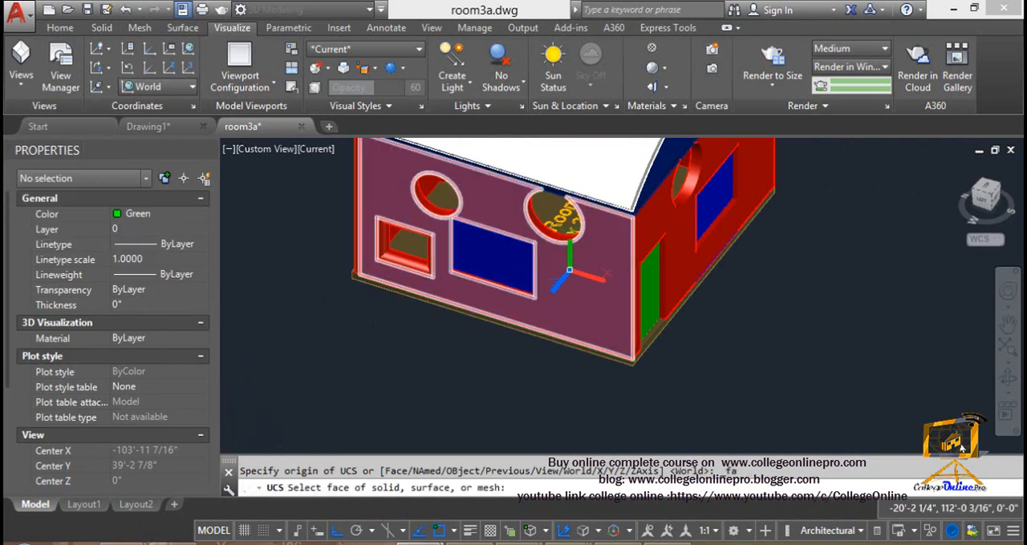
click(569, 270)
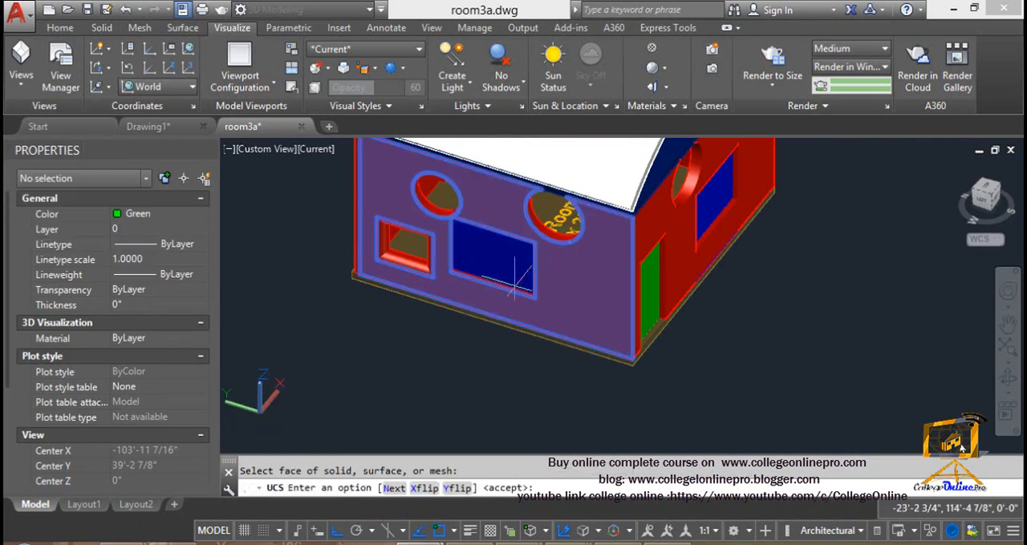
click(105, 87)
click(100, 177)
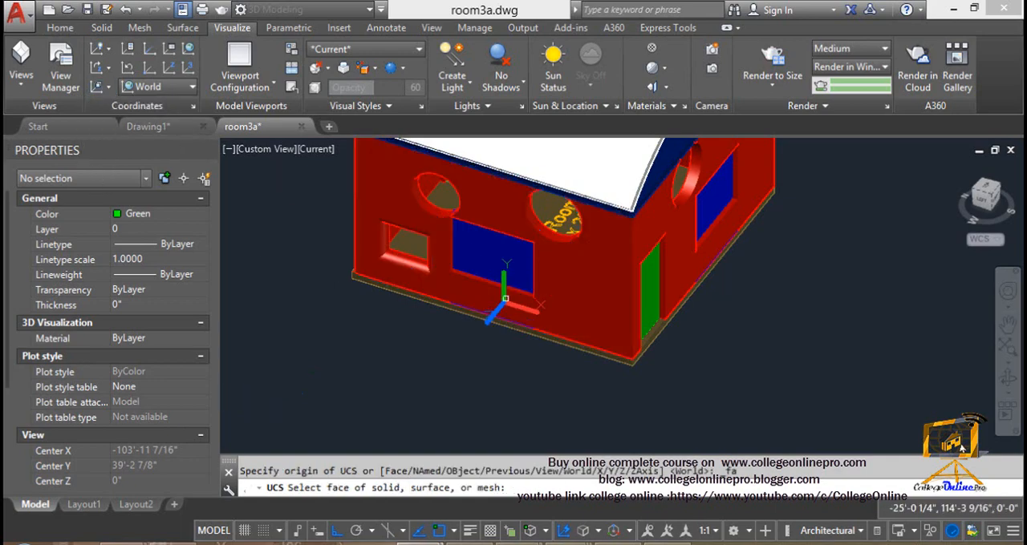
click(560, 262)
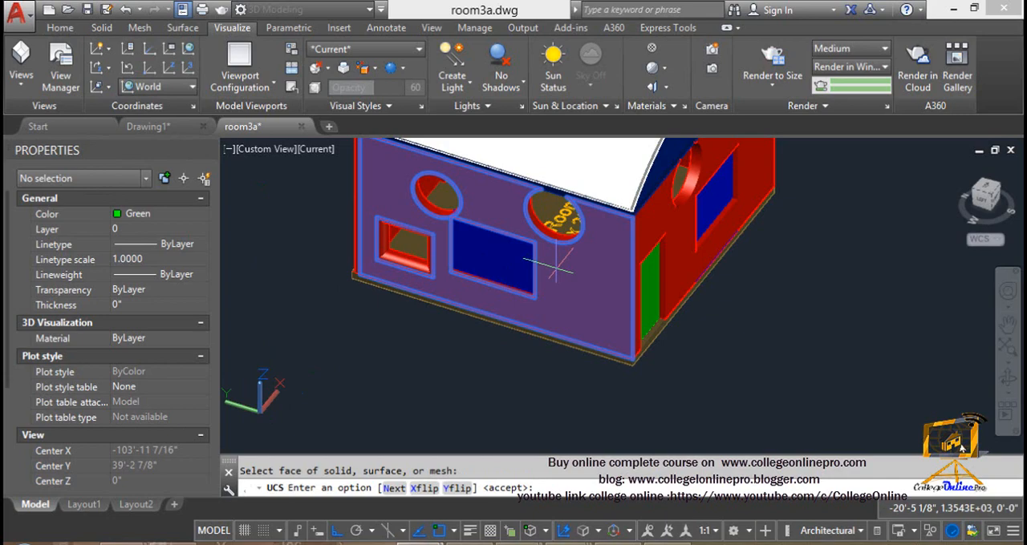
key(Return)
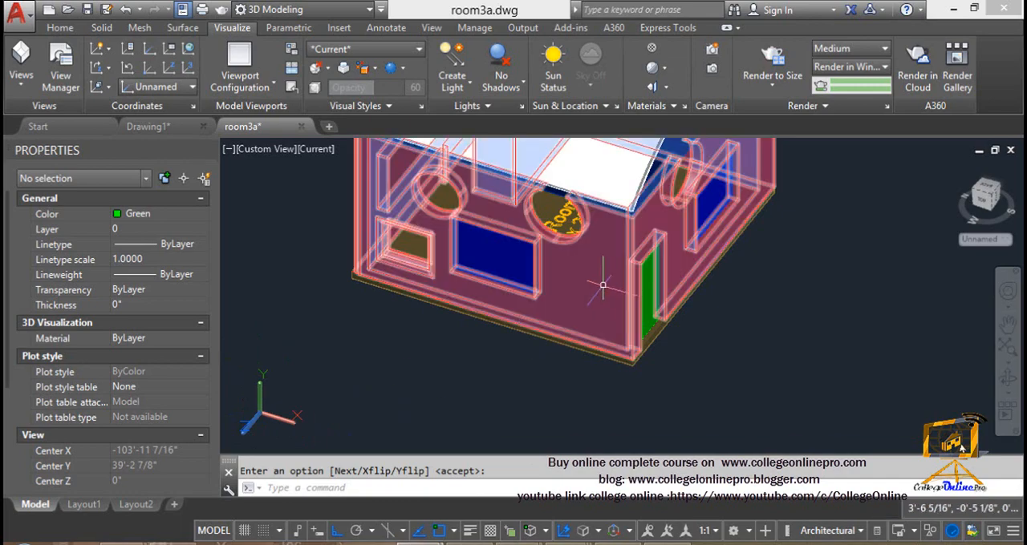
mouse_move(594, 290)
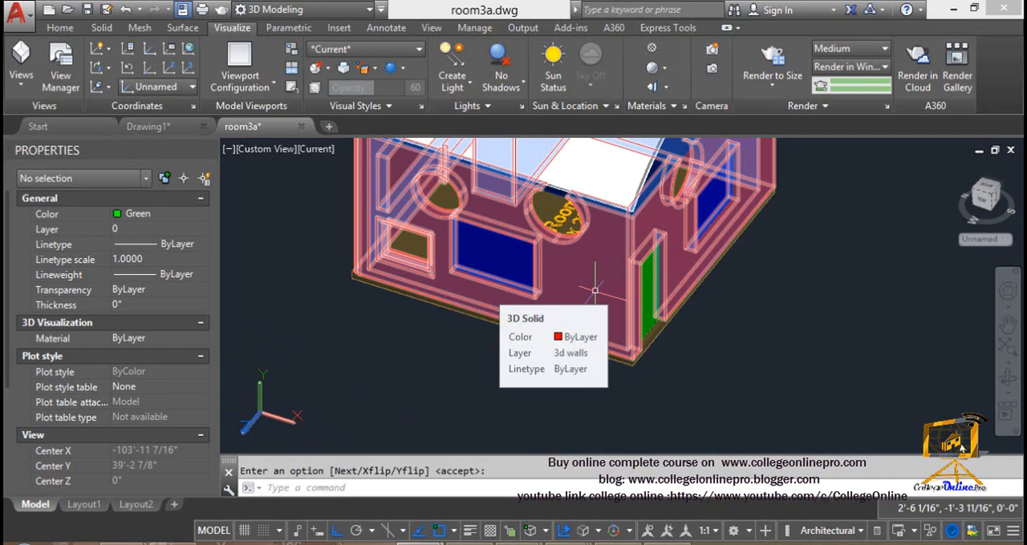
Examine the line width and model space colour options in the UCS icon properties, and cancel without changes
click(128, 51)
drag(395, 133, 506, 130)
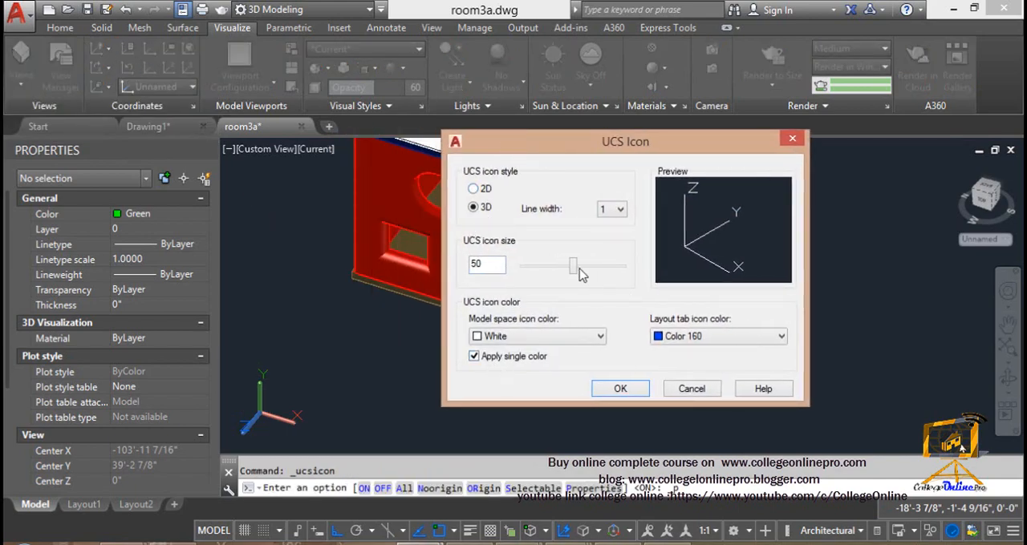
click(611, 210)
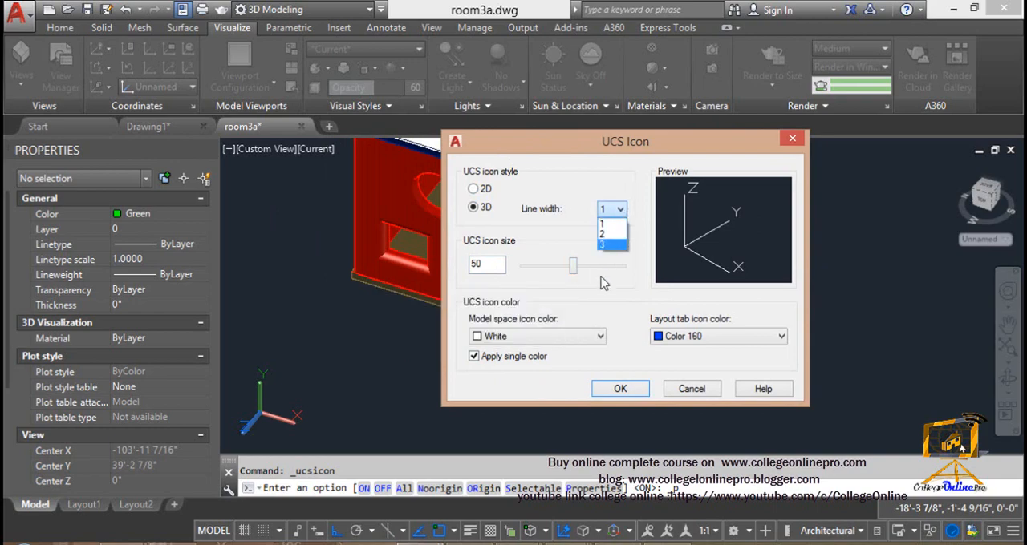
click(599, 336)
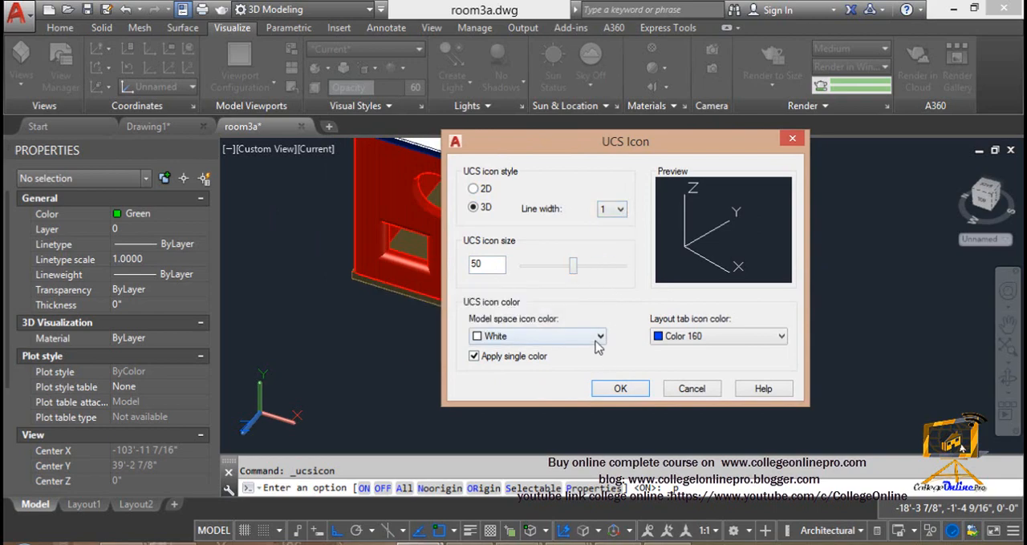
click(600, 336)
click(687, 388)
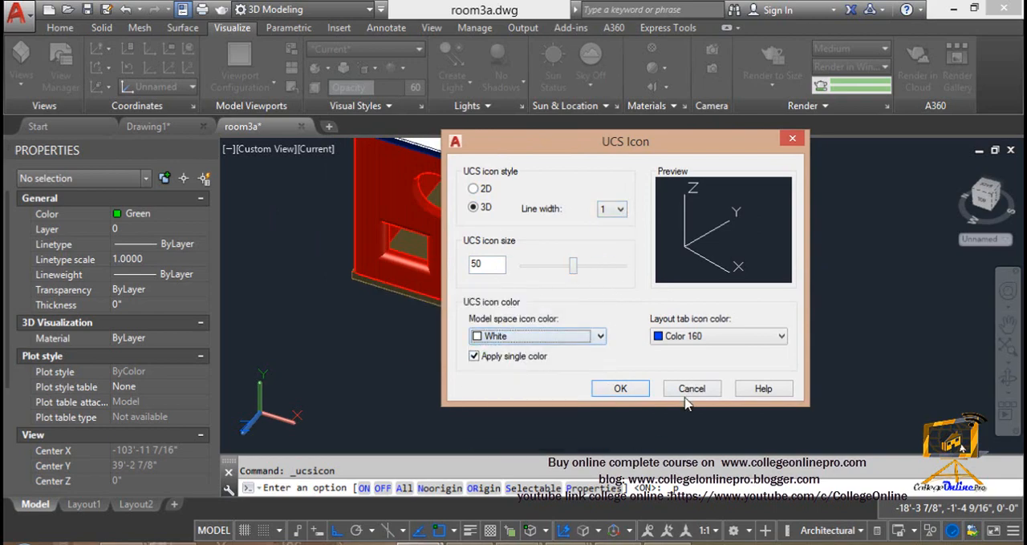
click(690, 388)
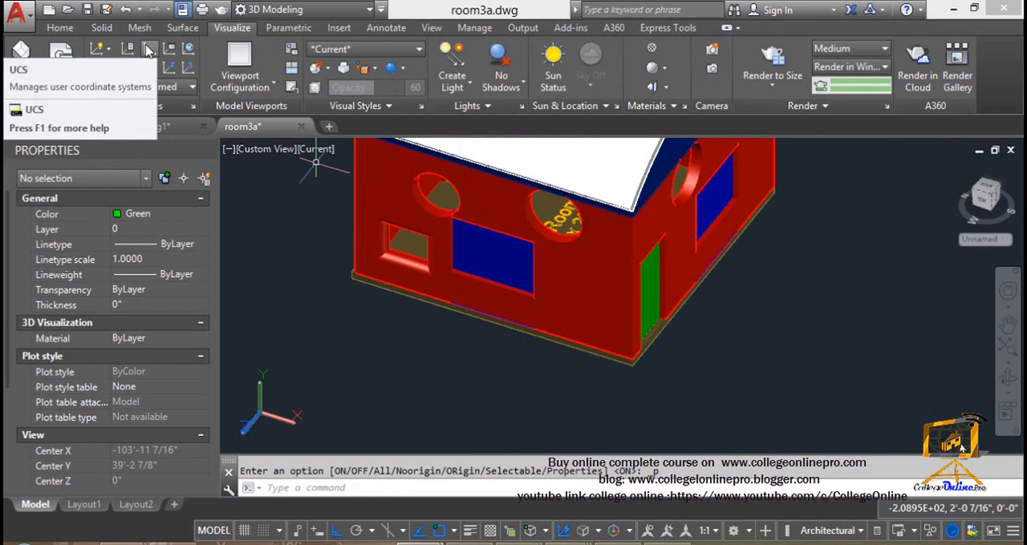
Define a three-point UCS in empty space beside the house with ortho mode off, with its X axis pointing obliquely upward
click(149, 50)
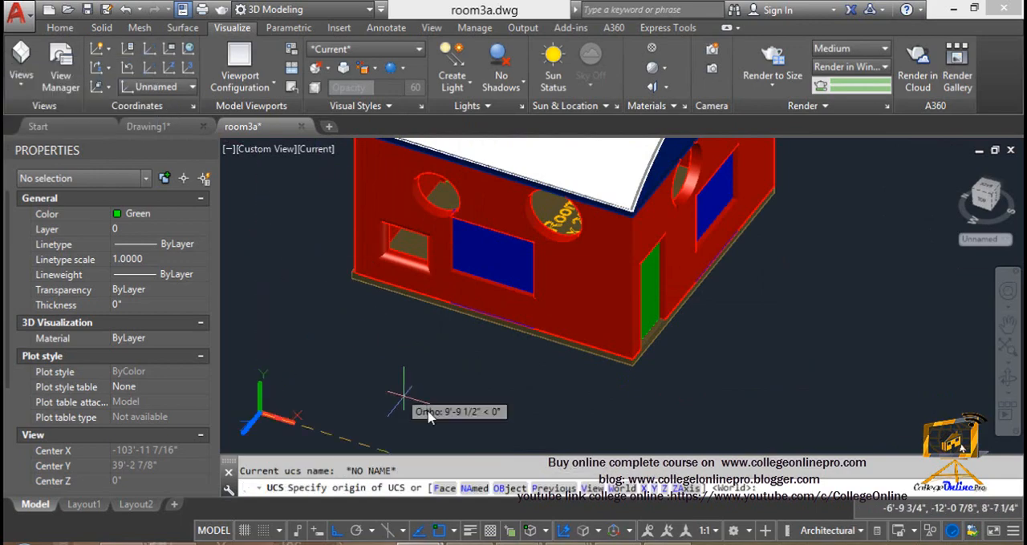
scroll(470, 336, down, 3)
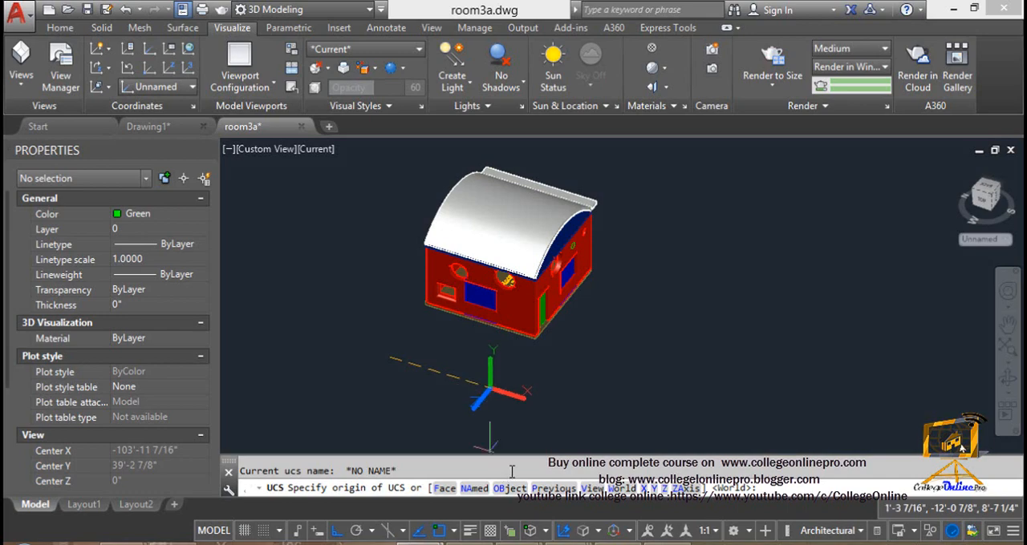
click(338, 536)
click(660, 300)
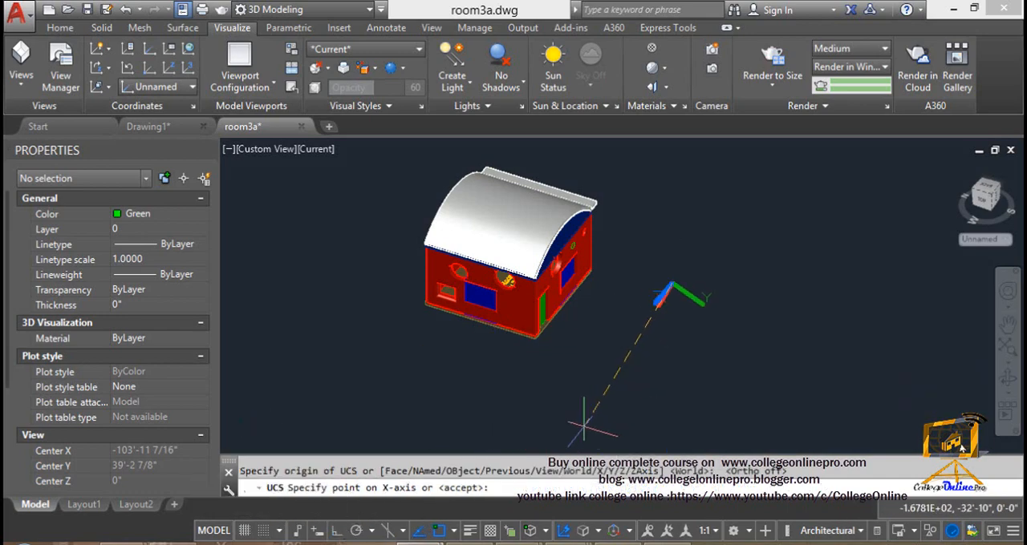
click(719, 186)
click(692, 178)
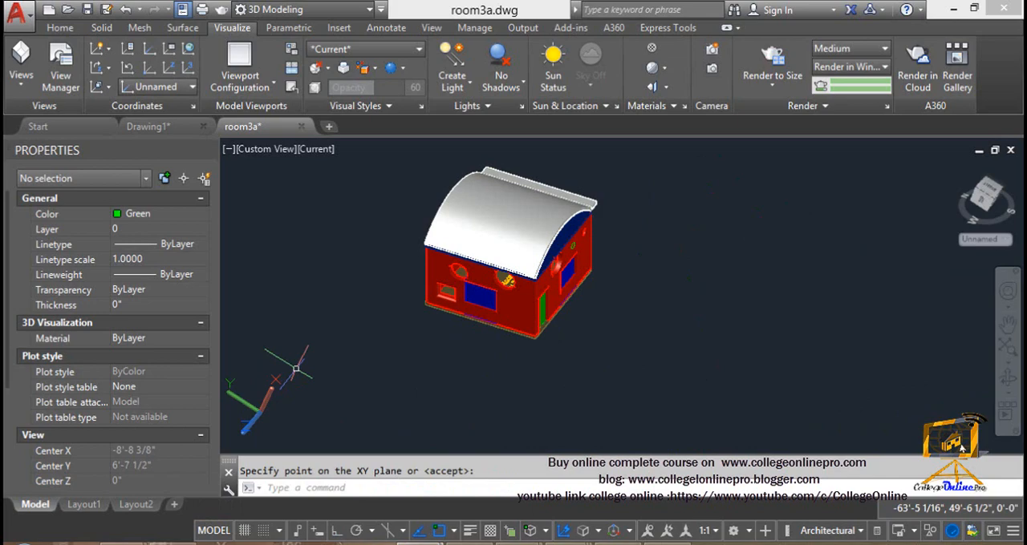
Define a three-point UCS from the front wall's lower corner by the small window, with ortho on, X along the wall base and Y straight up
click(150, 54)
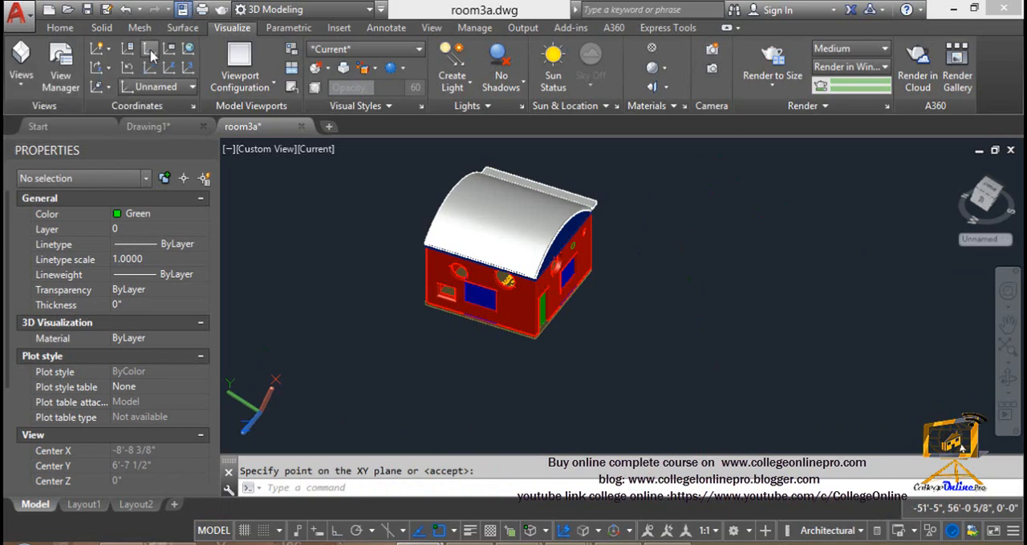
scroll(429, 329, up, 3)
scroll(433, 333, up, 3)
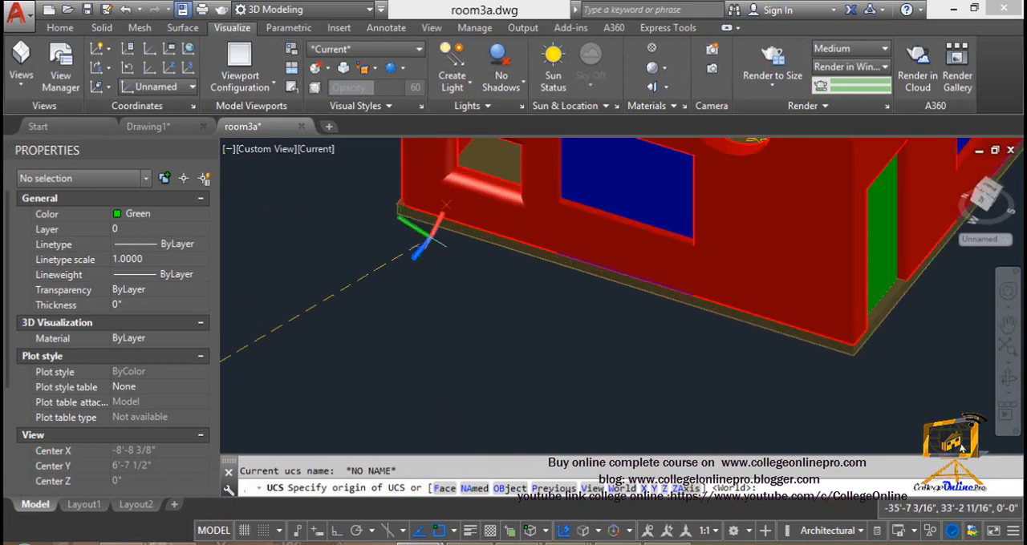
click(430, 198)
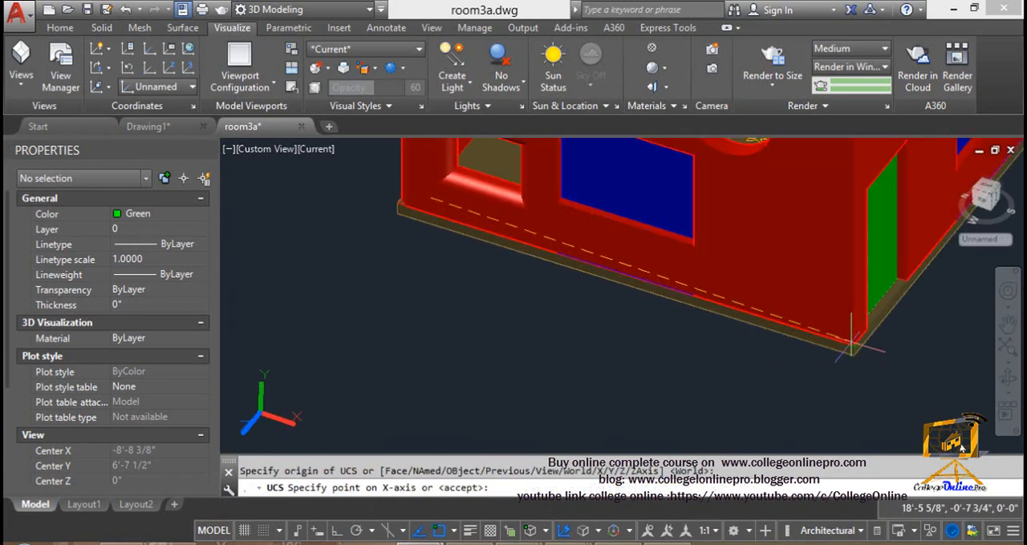
click(341, 533)
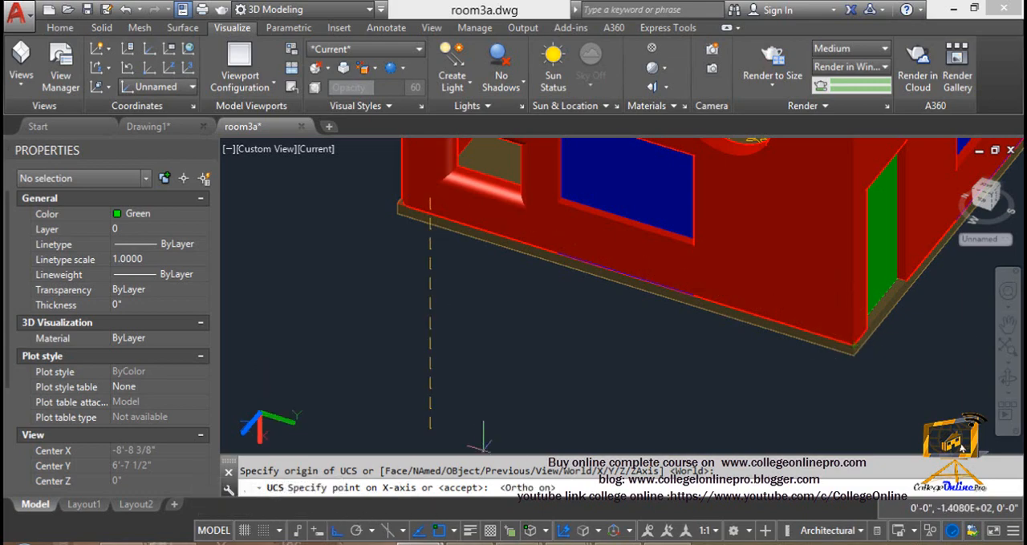
click(853, 320)
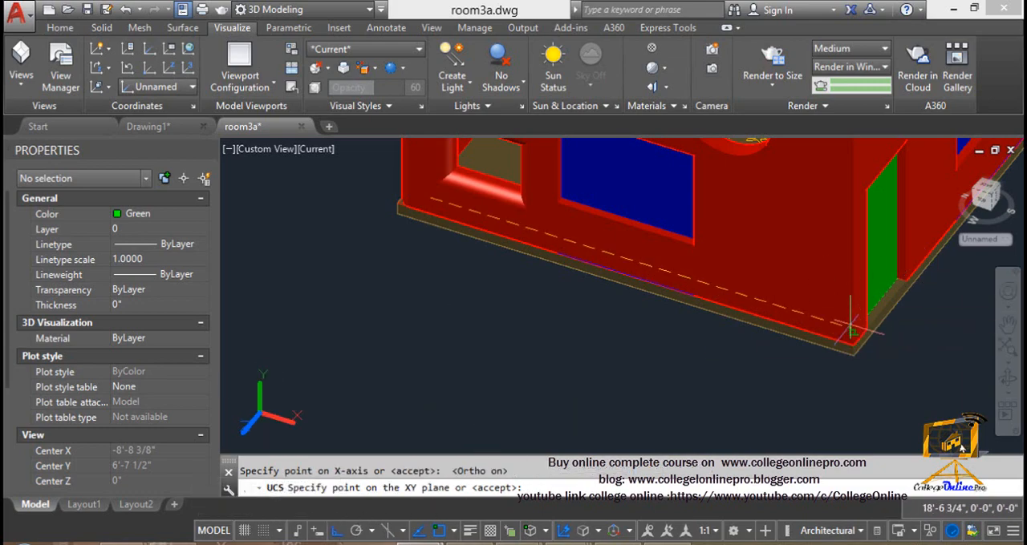
scroll(512, 174, down, 2)
middle_drag(487, 160, 540, 299)
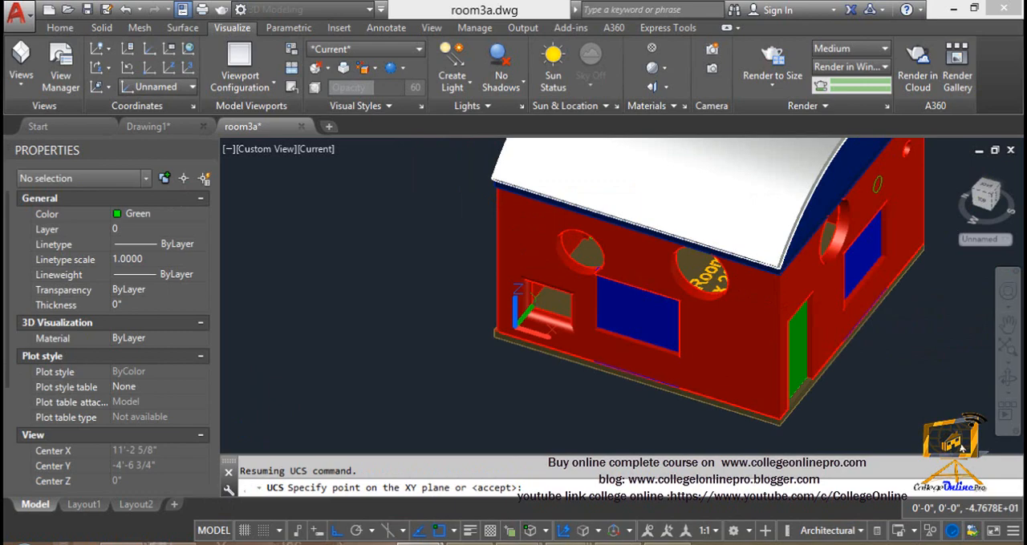
click(514, 206)
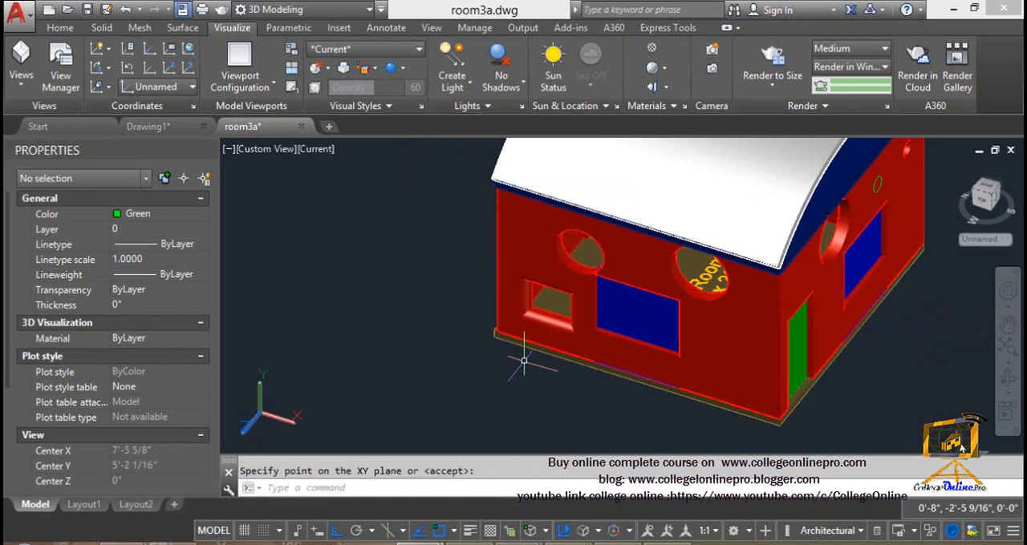
Draw a small upright rectangle on the front wall between the blue window and the green door
scroll(523, 361, up, 5)
key(Escape)
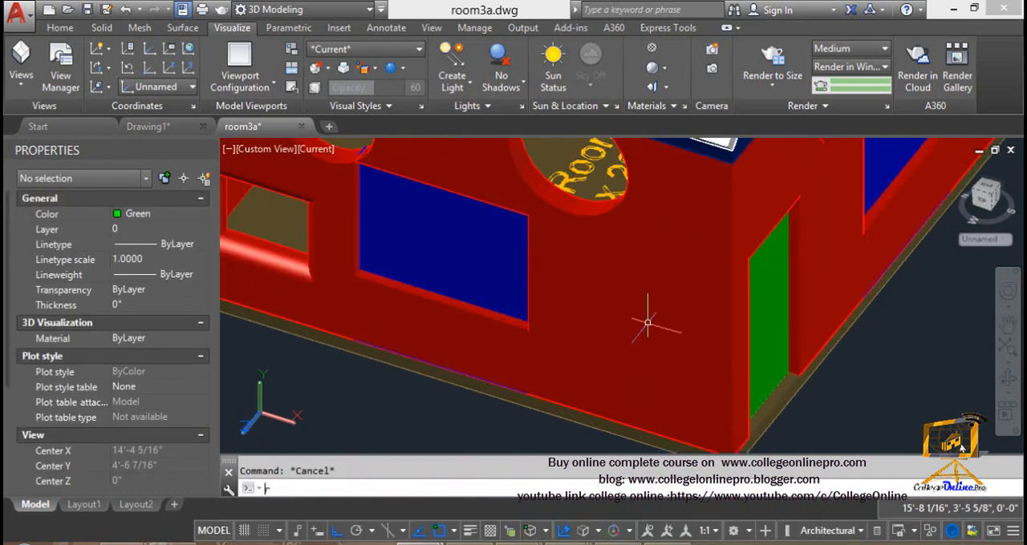
text(rec)
key(Return)
click(614, 257)
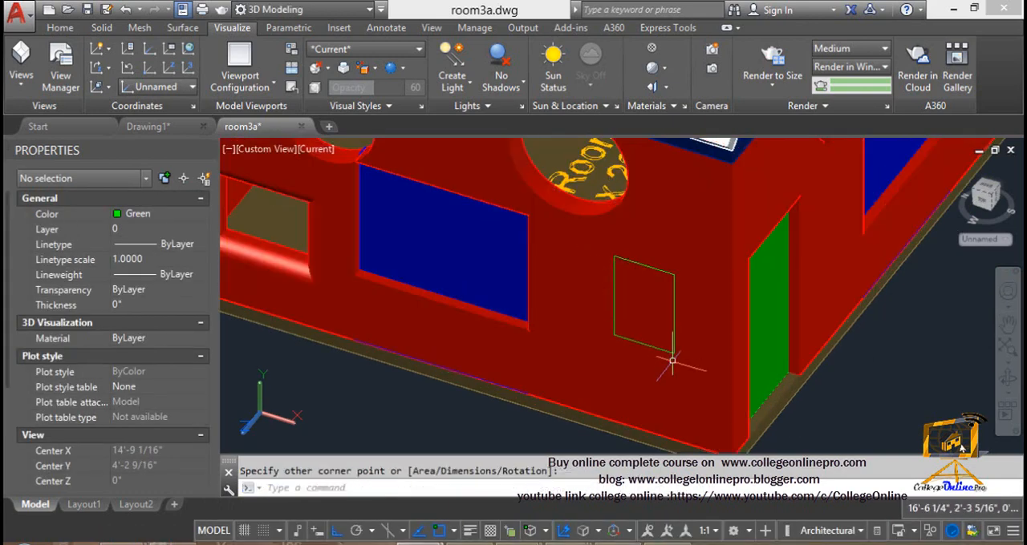
click(672, 361)
key(Escape)
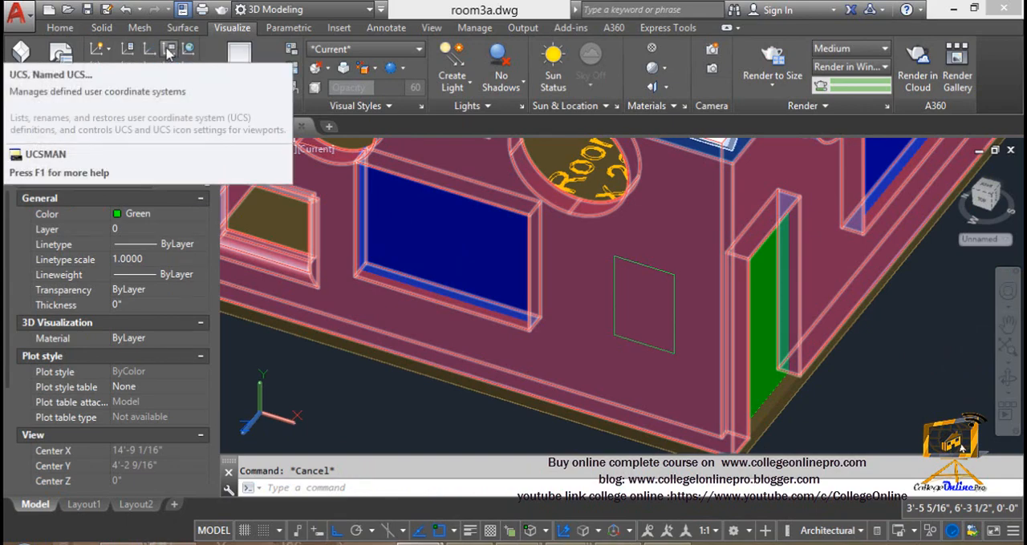
Examine the named UCSs, orthographic UCSs and UCS settings in the UCS manager, and cancel without changes
click(168, 52)
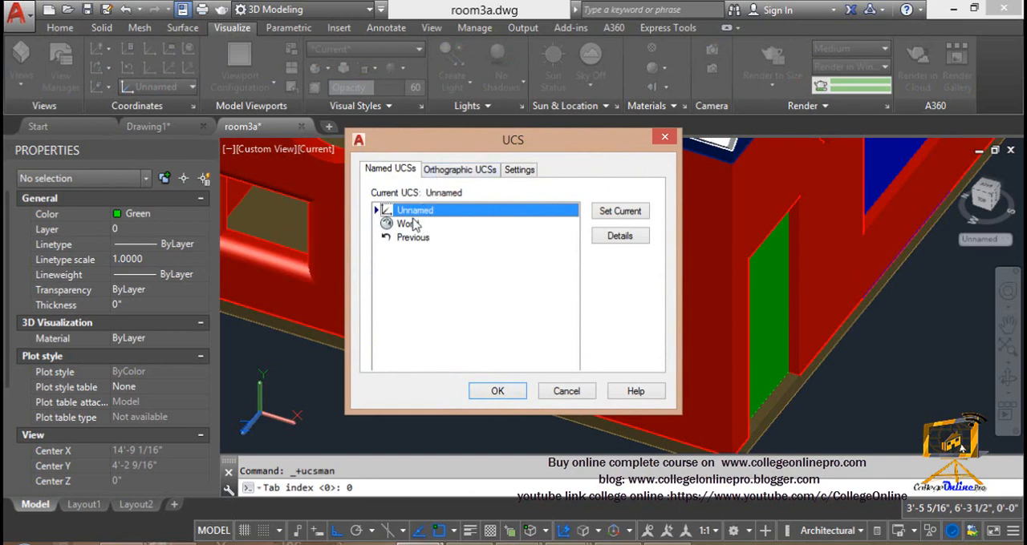
click(412, 222)
click(408, 240)
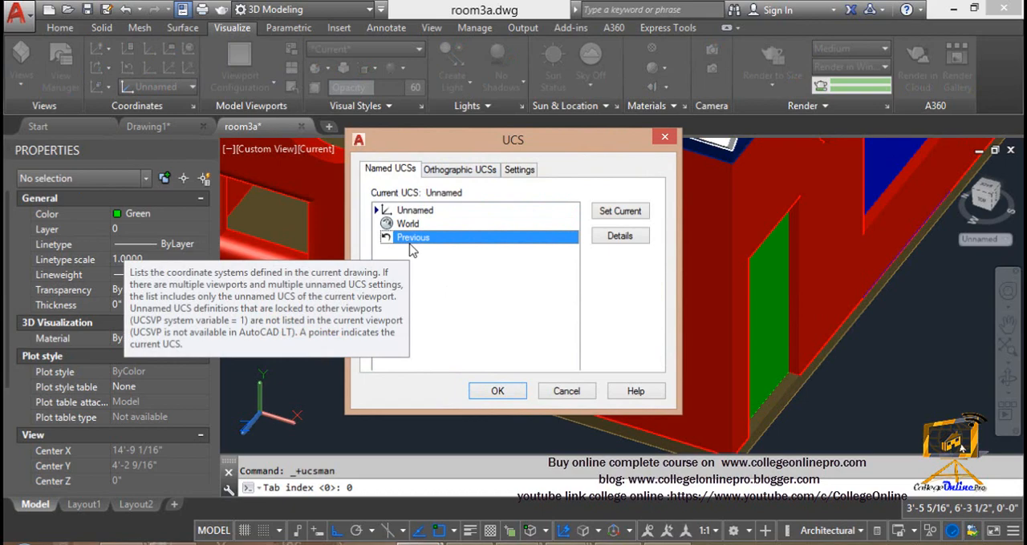
click(440, 175)
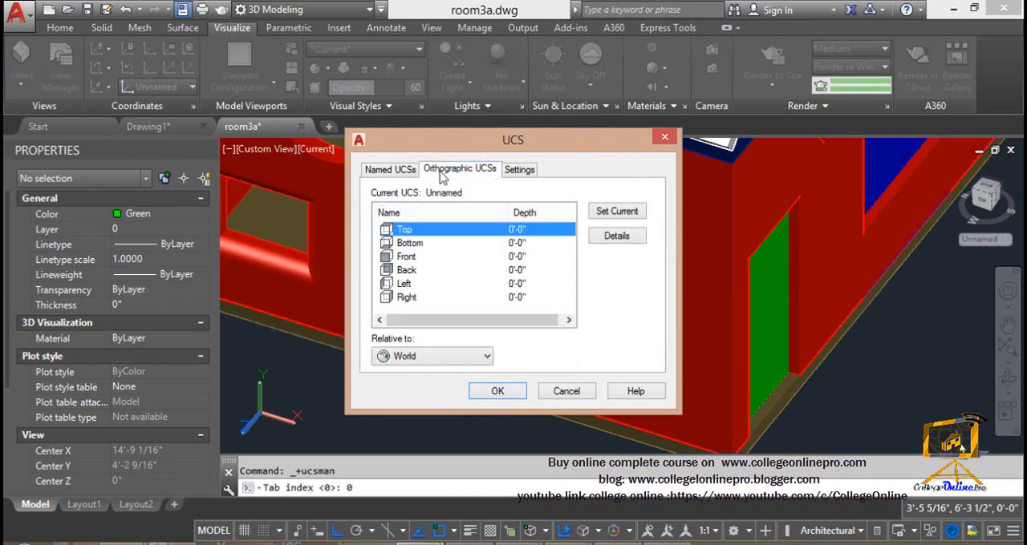
click(416, 272)
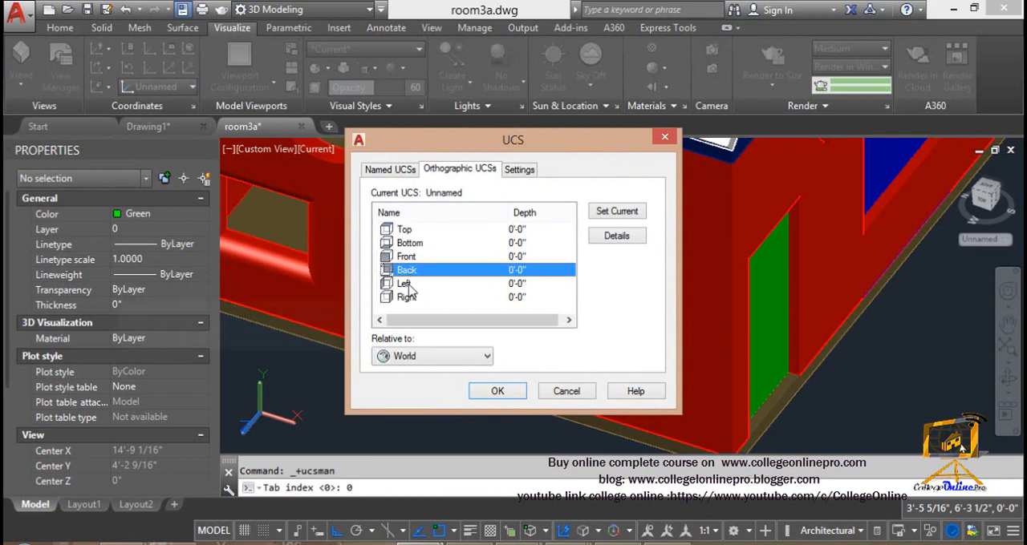
click(521, 171)
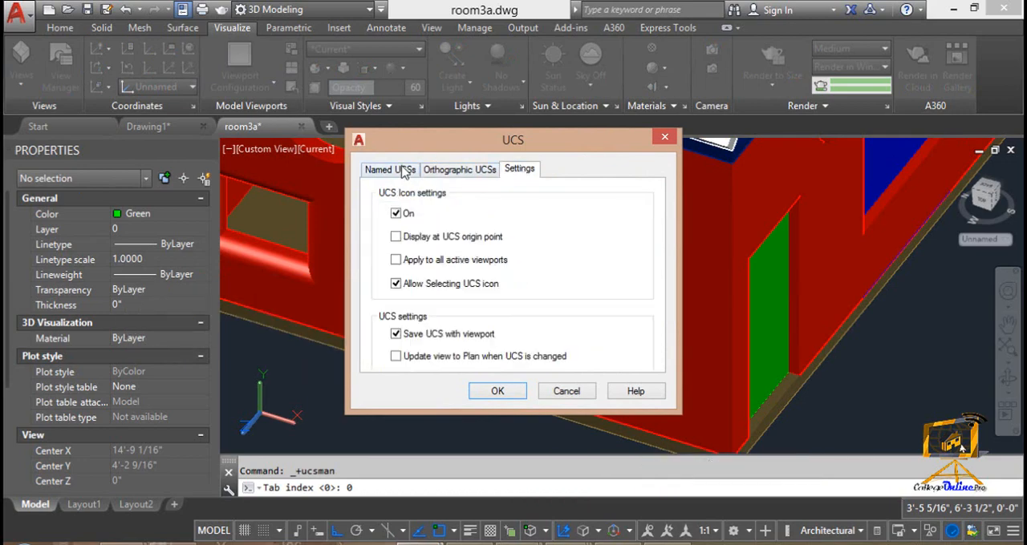
click(567, 392)
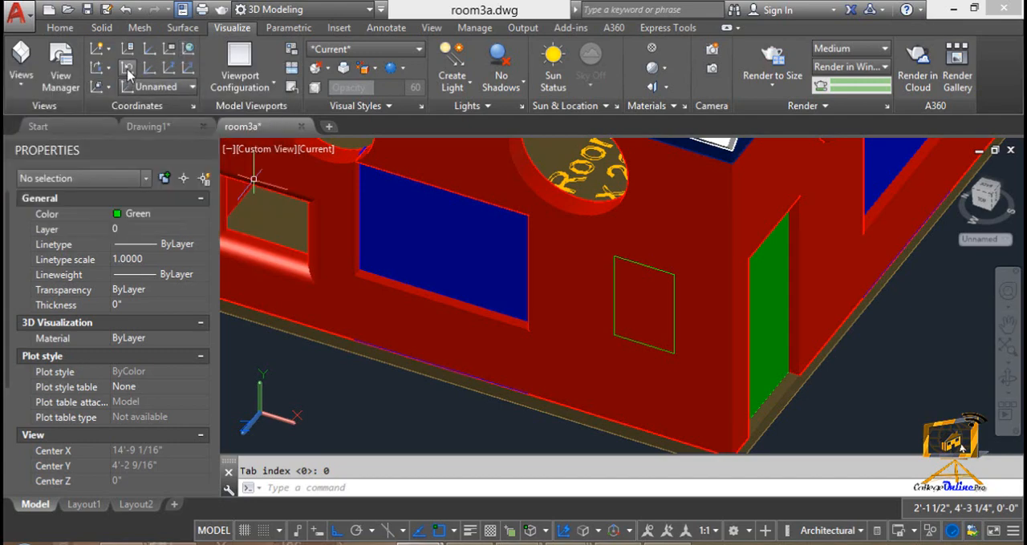
Shift the UCS origin to the front wall's base corner beside the small window
click(146, 71)
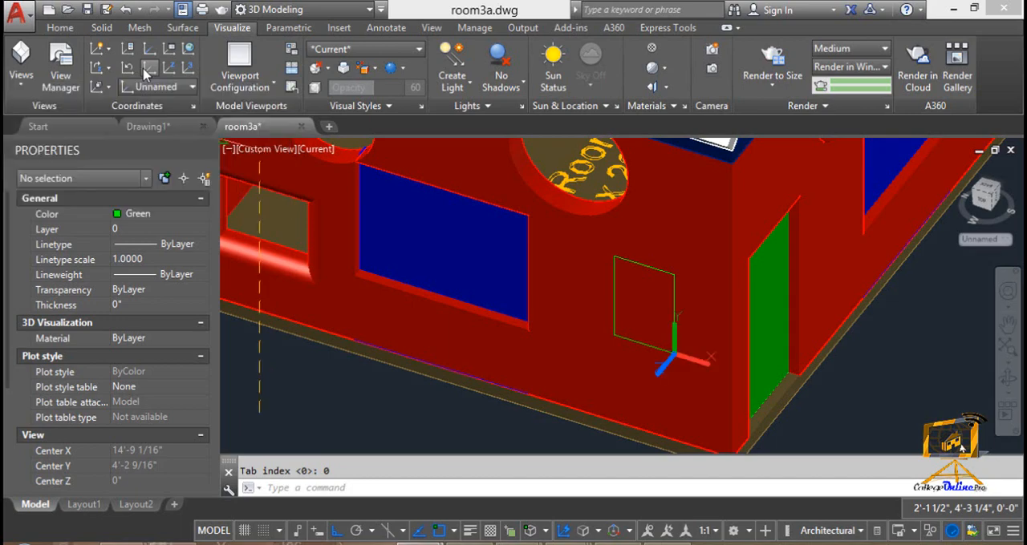
scroll(421, 242, down, 6)
middle_drag(399, 267, 428, 254)
scroll(363, 293, up, 2)
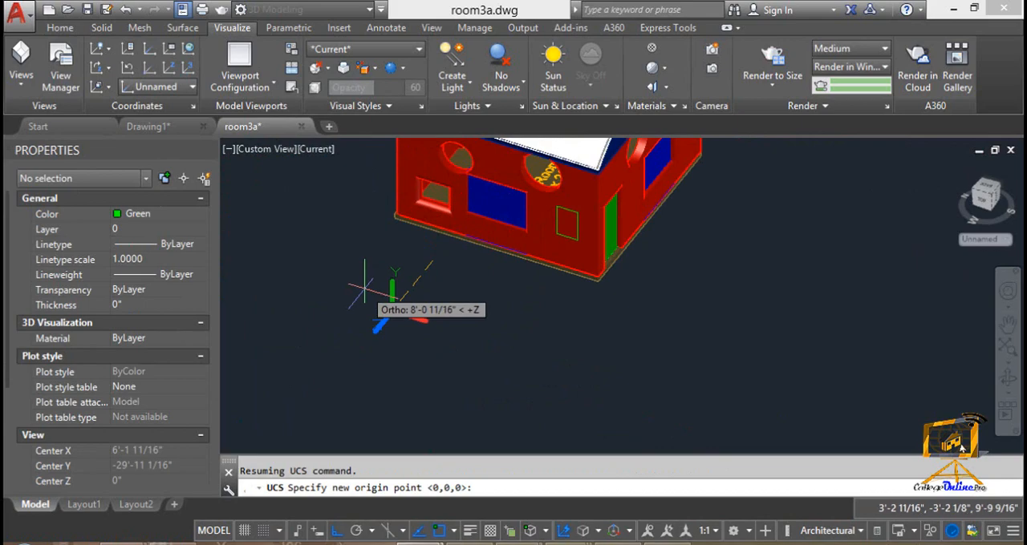
middle_drag(436, 207, 363, 259)
scroll(363, 258, up, 5)
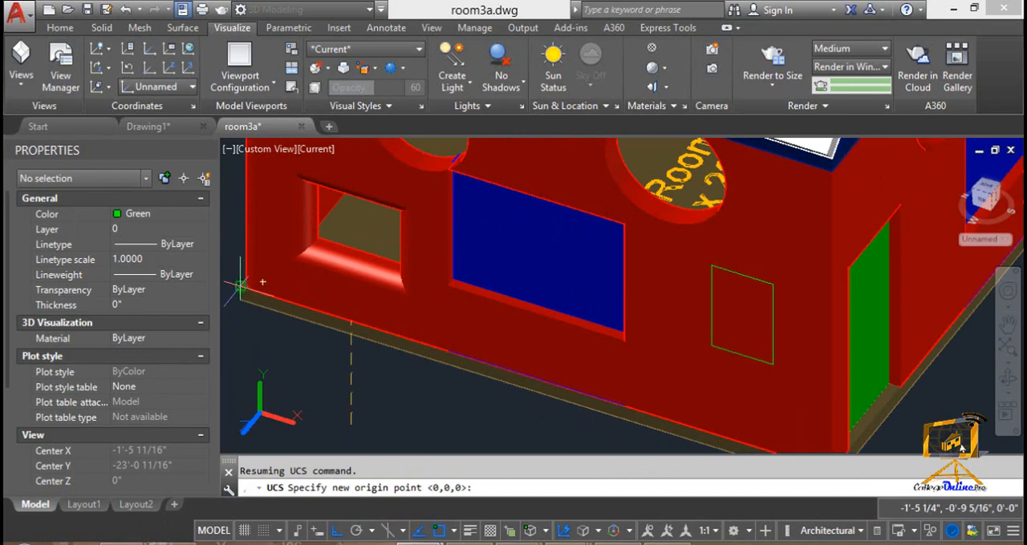
click(241, 285)
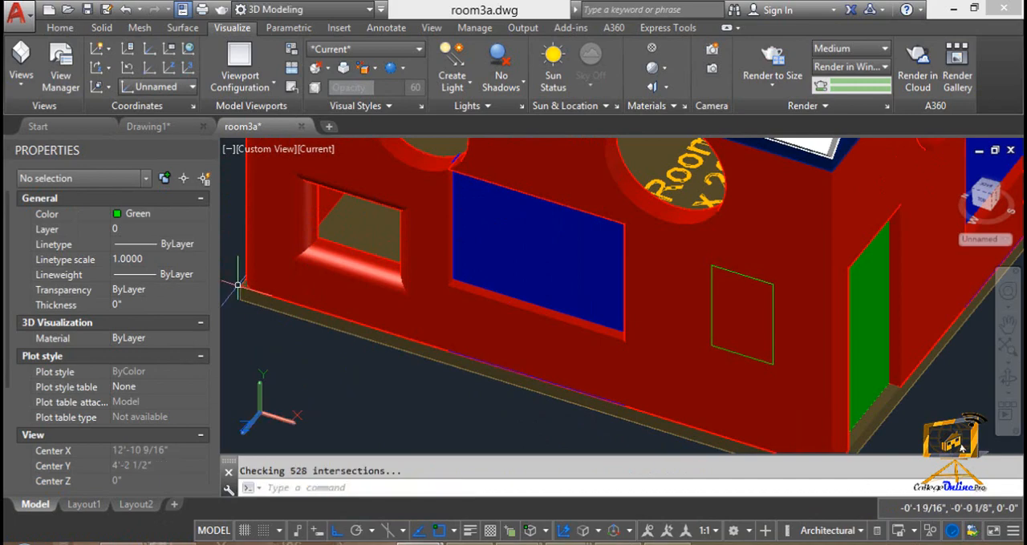
Run the UCS Origin command again and accept the default origin 0,0,0
shift+middle_drag(623, 406, 525, 411)
scroll(623, 406, down, 3)
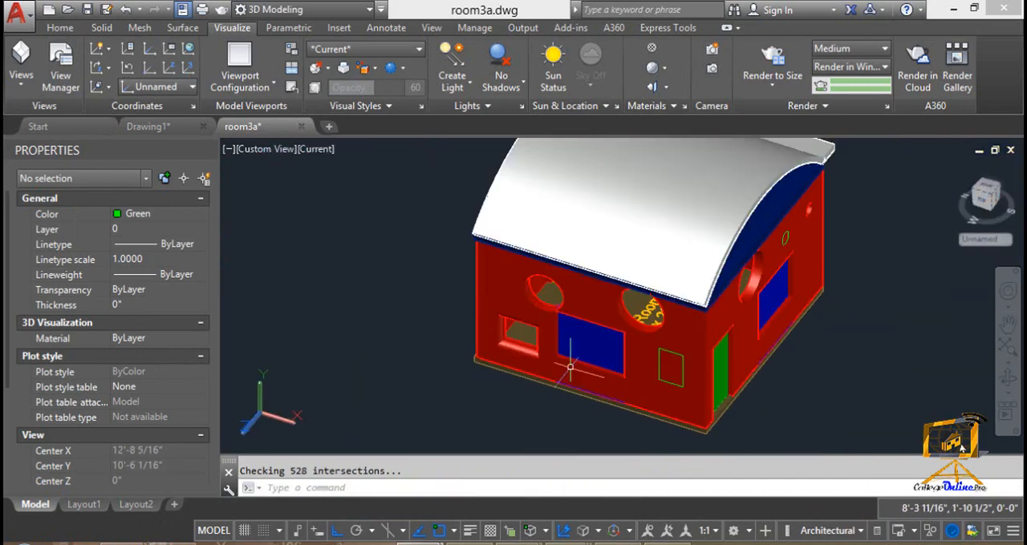
middle_drag(571, 366, 372, 250)
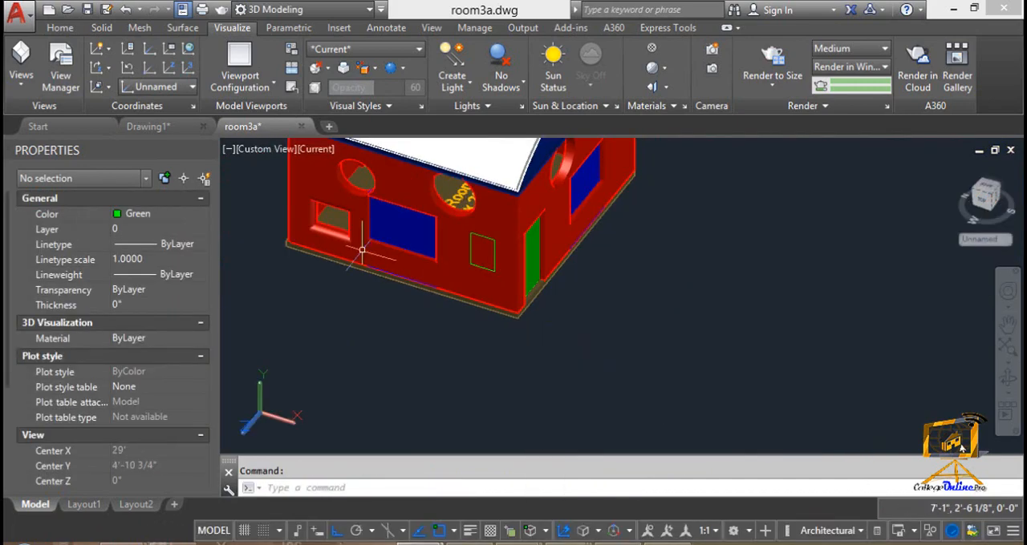
click(148, 71)
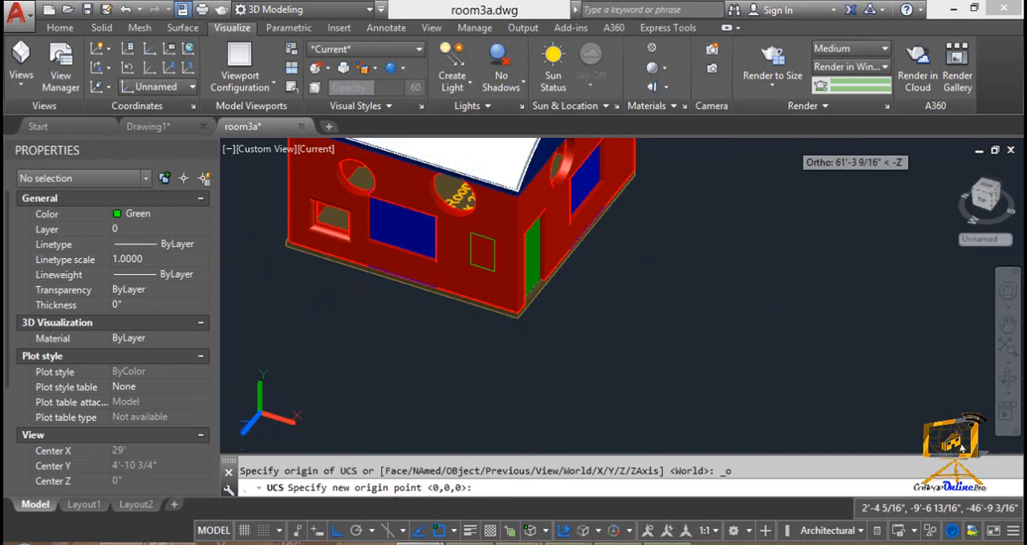
middle_drag(796, 164, 630, 310)
key(Return)
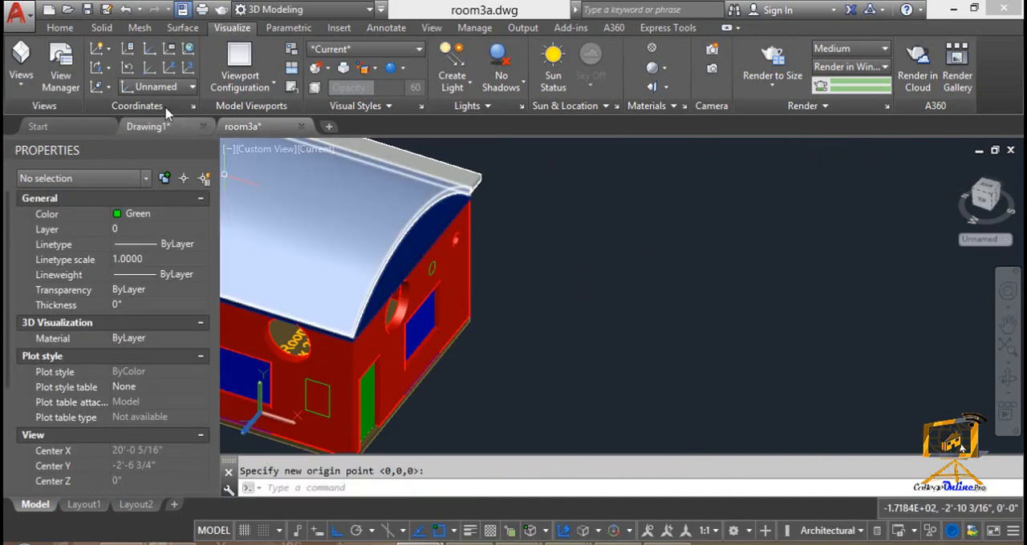
Reset the UCS to World, and define a Z-axis vector UCS in empty space before the house with Z along the world X direction
click(190, 49)
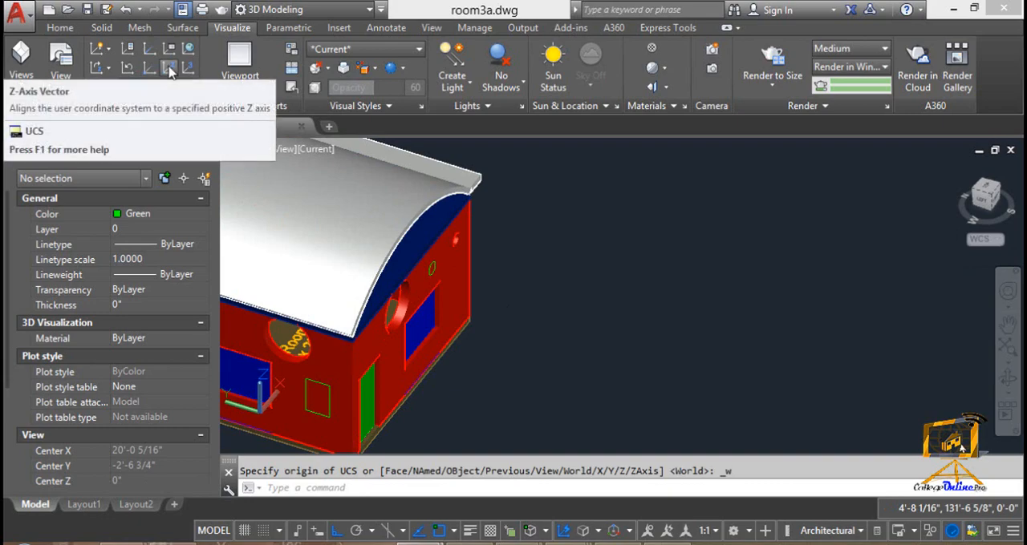
click(171, 70)
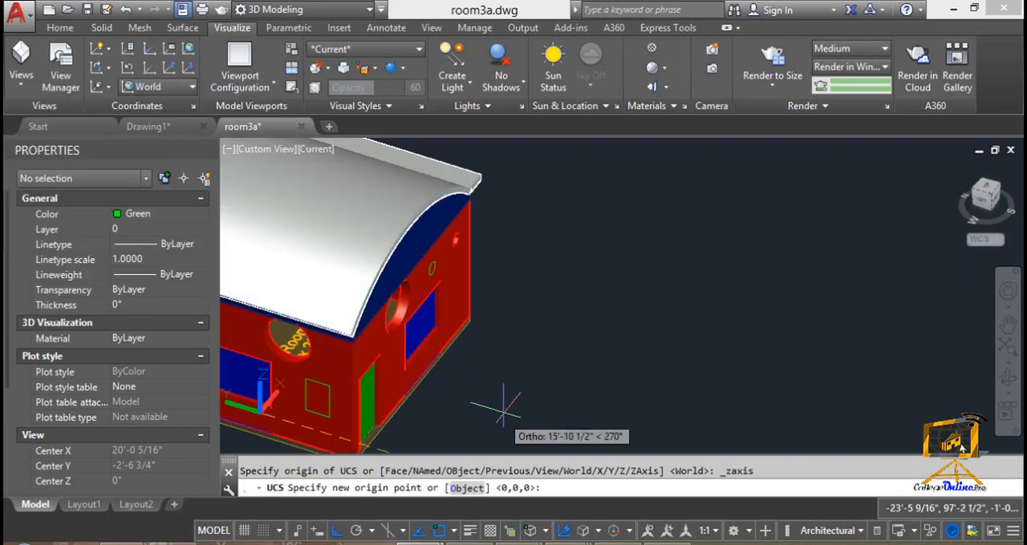
scroll(514, 417, down, 2)
middle_drag(516, 399, 651, 273)
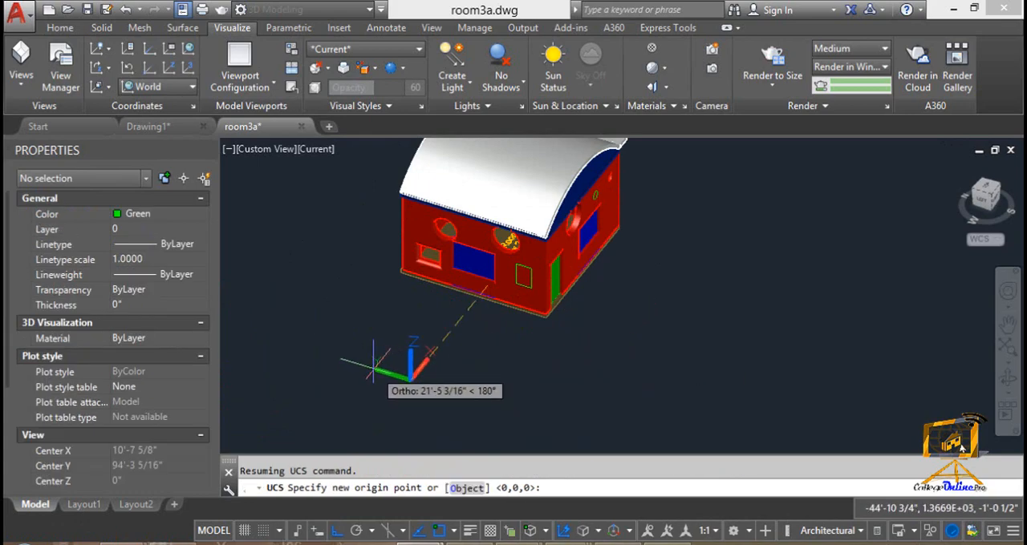
middle_drag(376, 361, 564, 222)
click(557, 304)
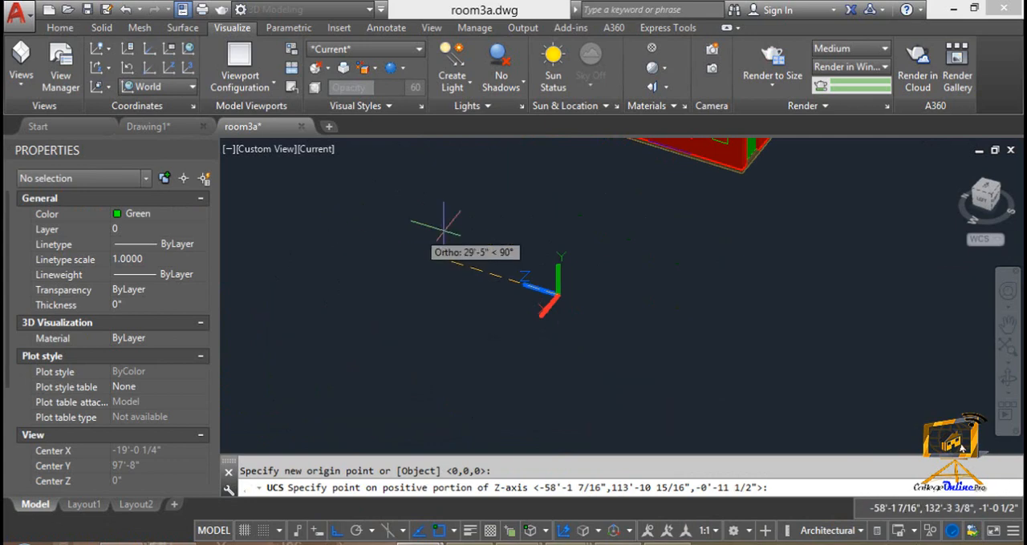
click(593, 232)
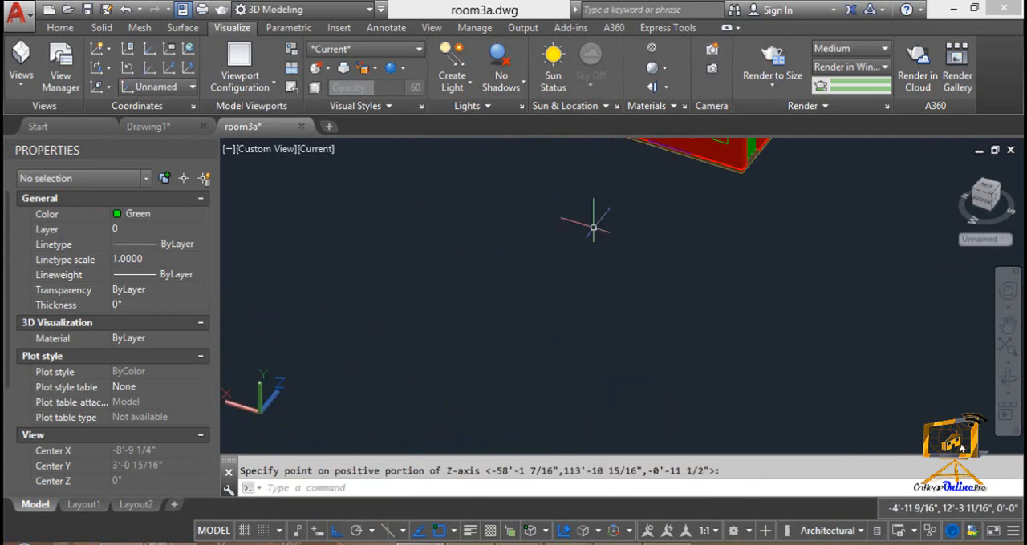
Define a Z-axis vector UCS from a point beside the house, with its Z axis pointing outward from the front wall
click(169, 71)
scroll(561, 257, down, 2)
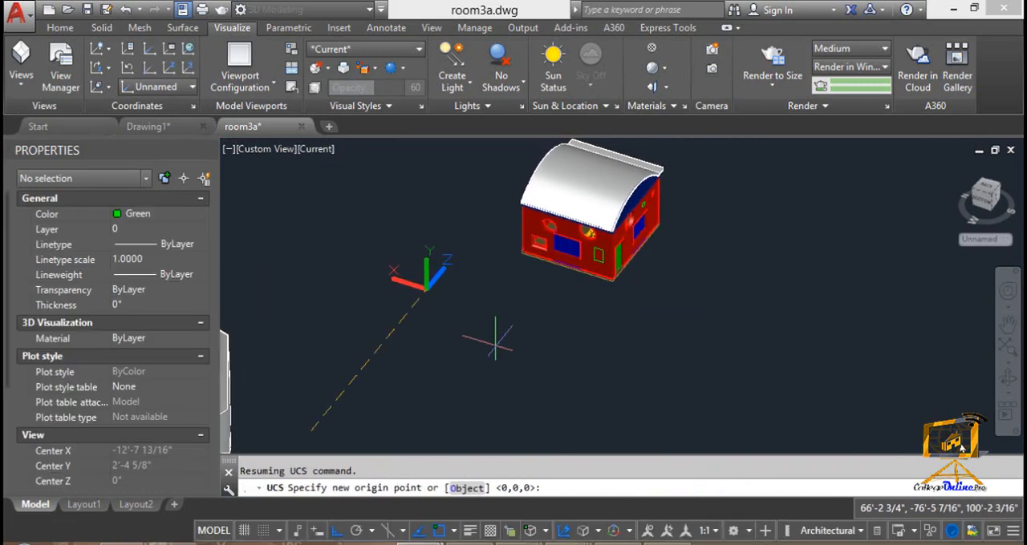
middle_drag(527, 286, 402, 281)
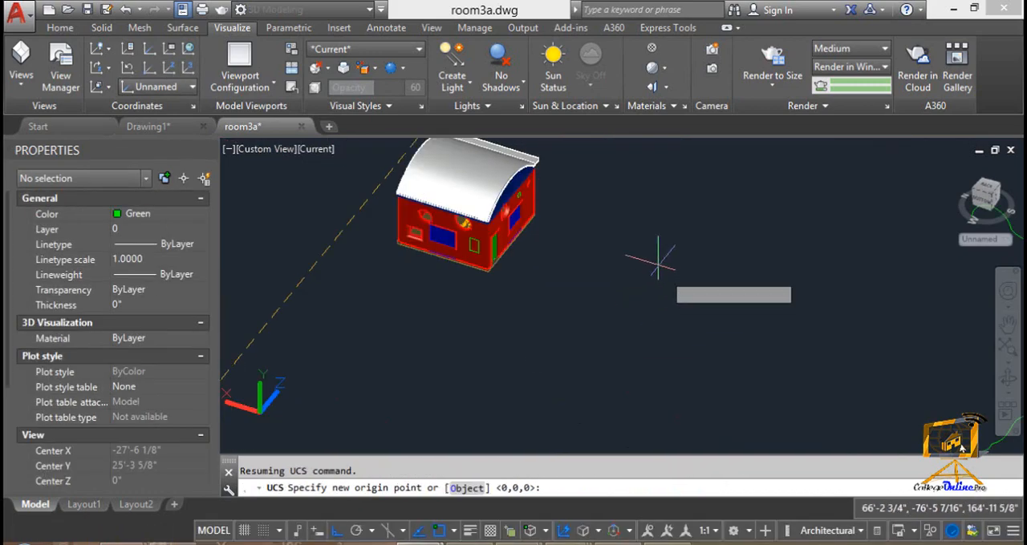
click(340, 532)
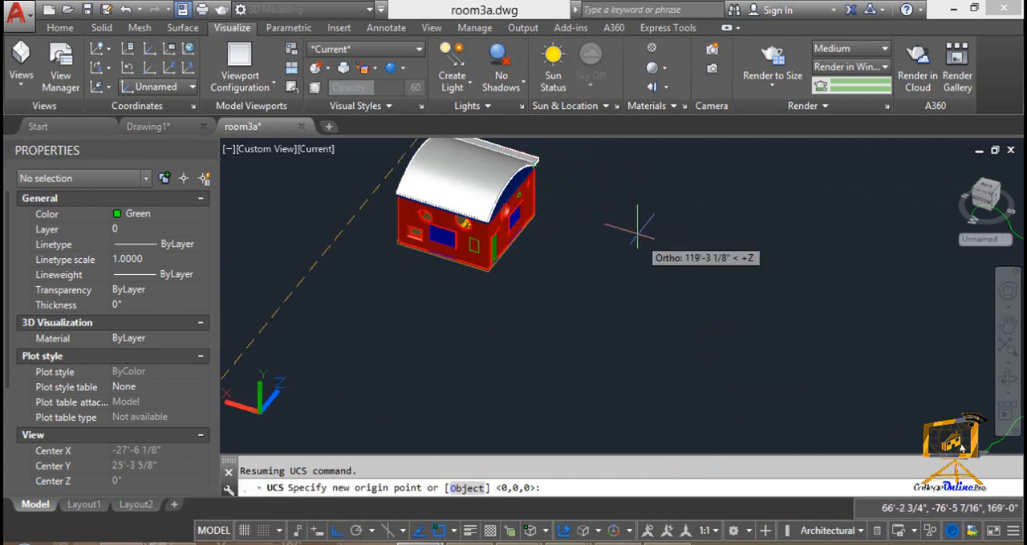
middle_drag(615, 232, 829, 298)
click(637, 329)
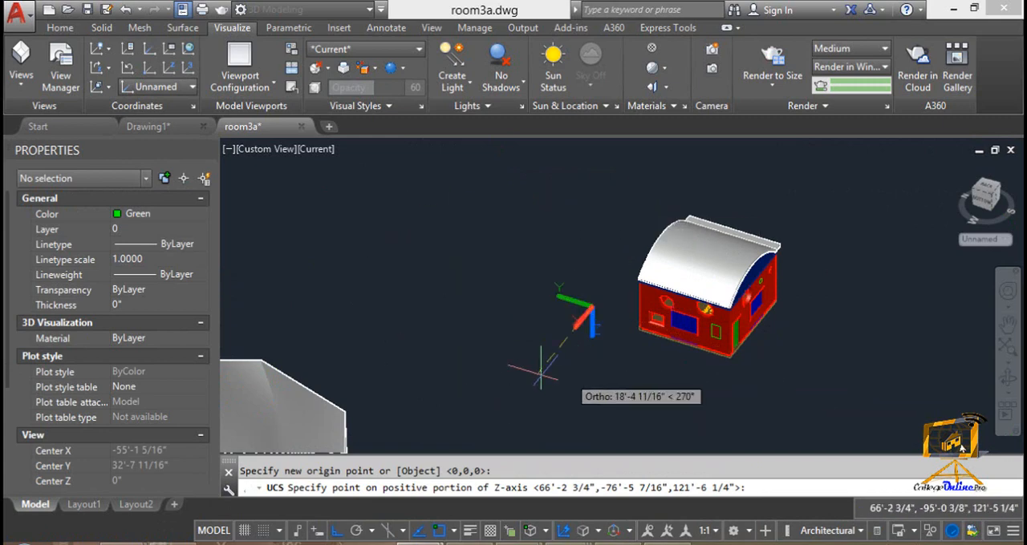
click(511, 373)
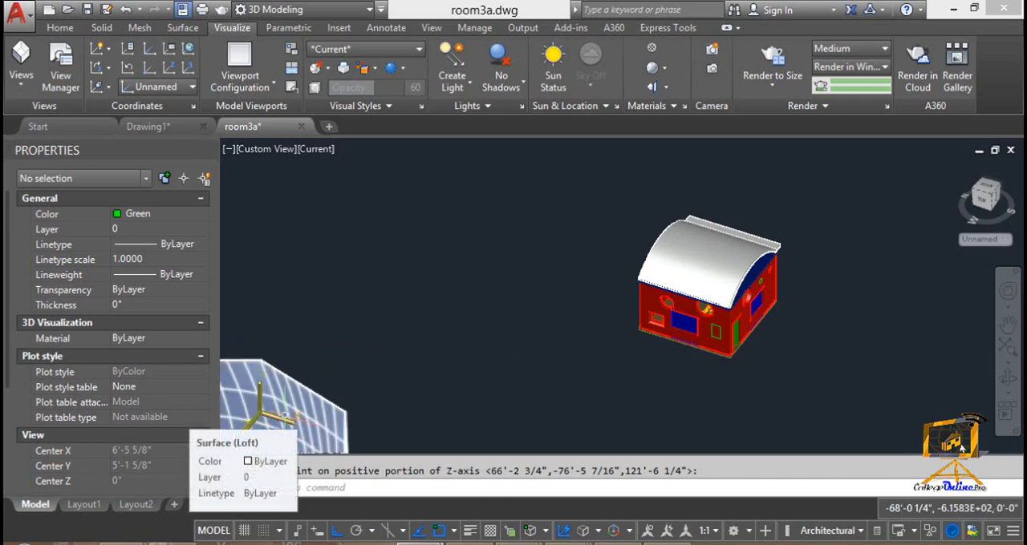
Define a three-point UCS from the base corner by the small window, X to the base corner by the door, Y up to the roof corner
click(187, 70)
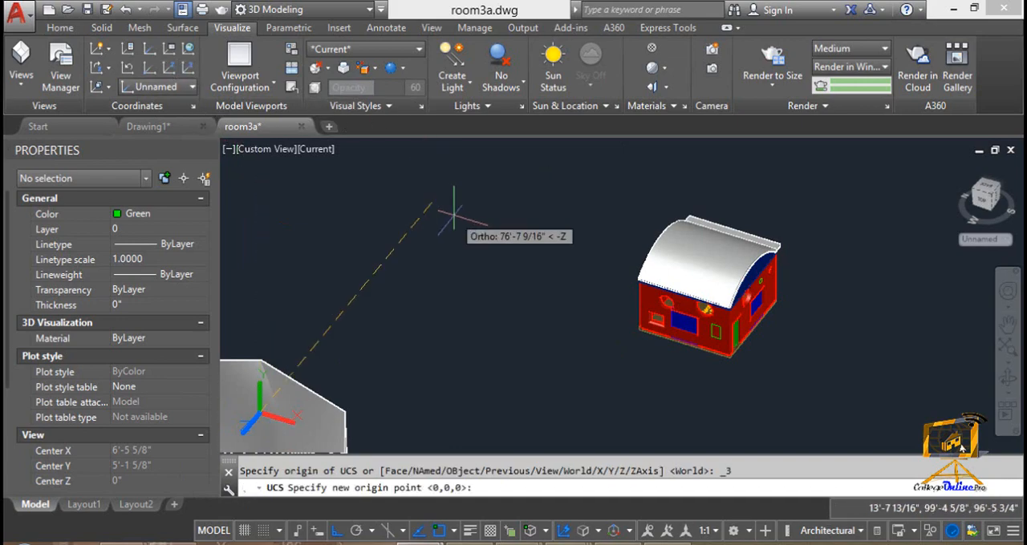
scroll(419, 195, up, 2)
scroll(618, 257, up, 5)
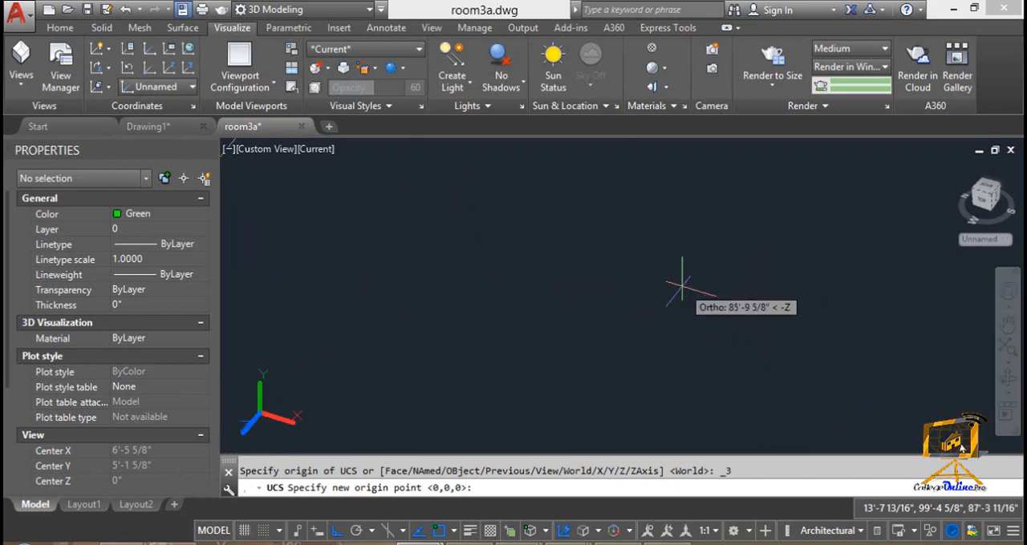
middle_drag(681, 286, 179, 94)
middle_drag(644, 305, 491, 97)
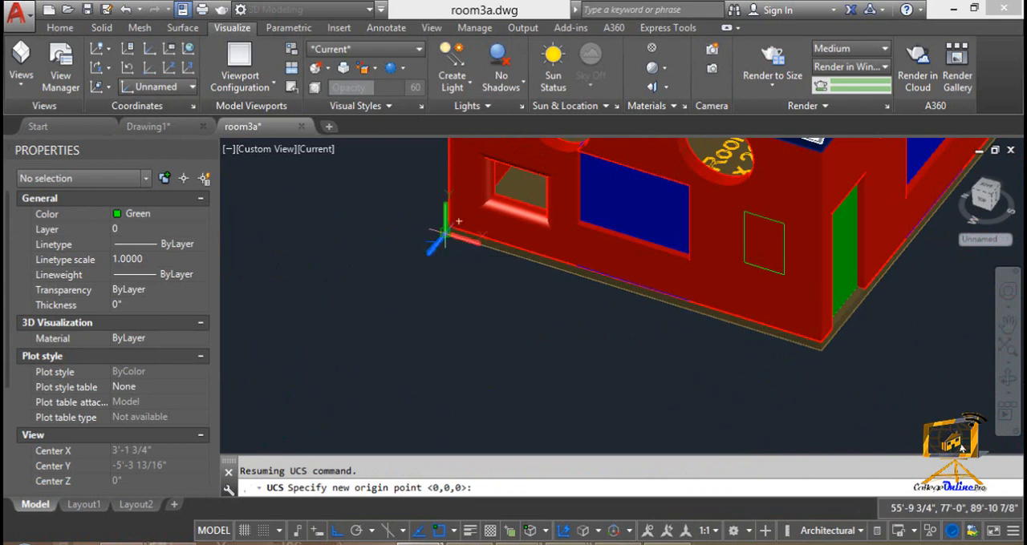
click(458, 221)
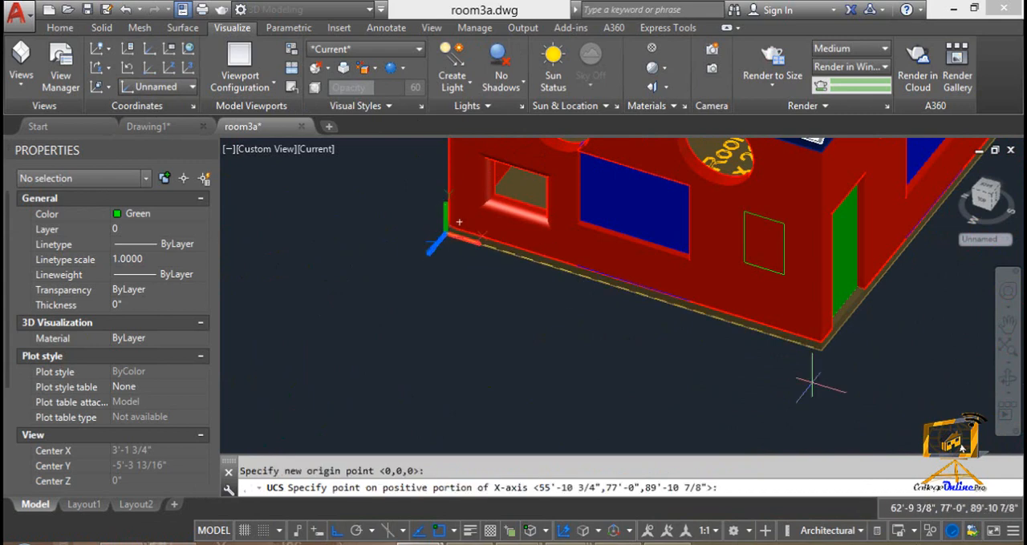
click(821, 351)
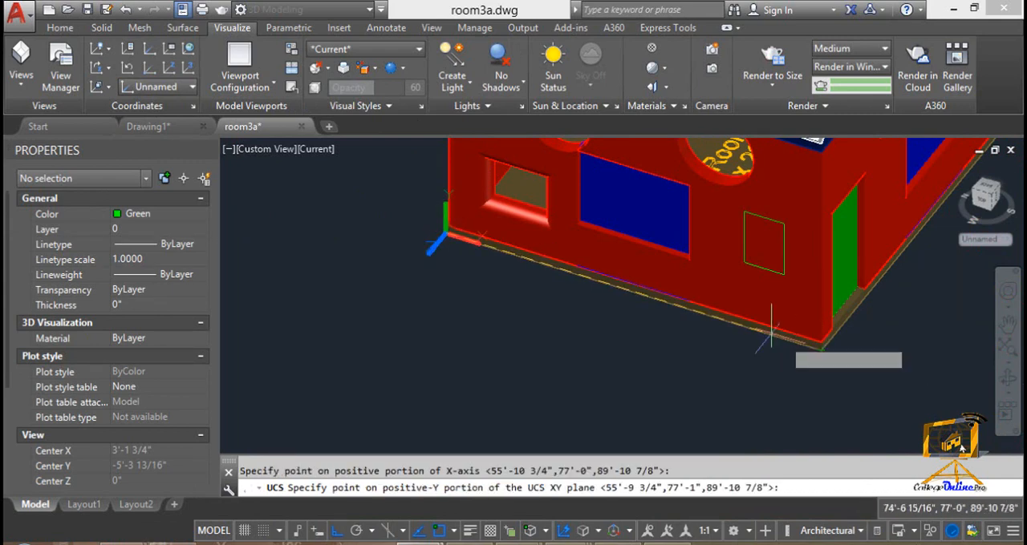
shift+middle_drag(802, 353, 650, 313)
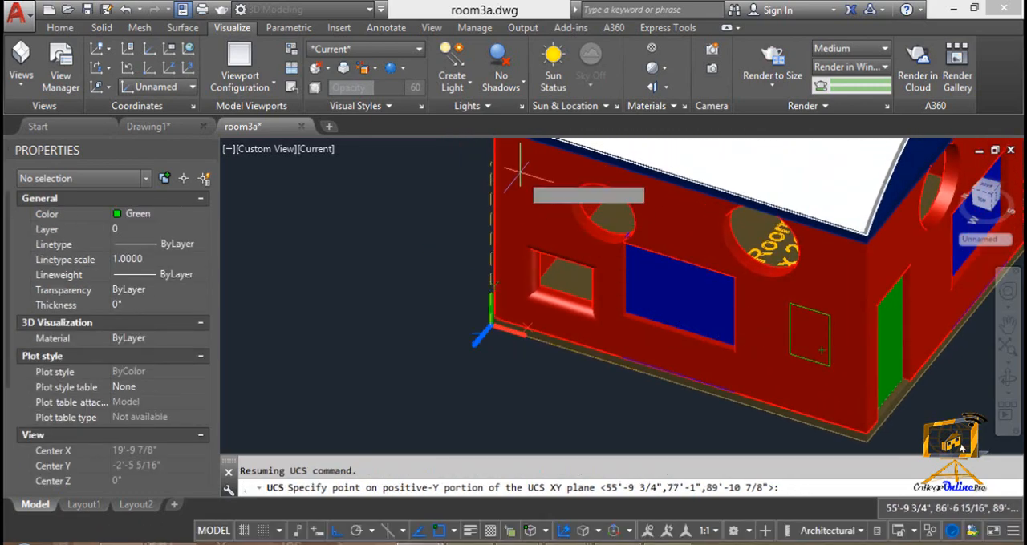
mouse_move(529, 185)
shift+middle_down()
mouse_move(509, 165)
mouse_move(532, 184)
shift+middle_up()
click(551, 193)
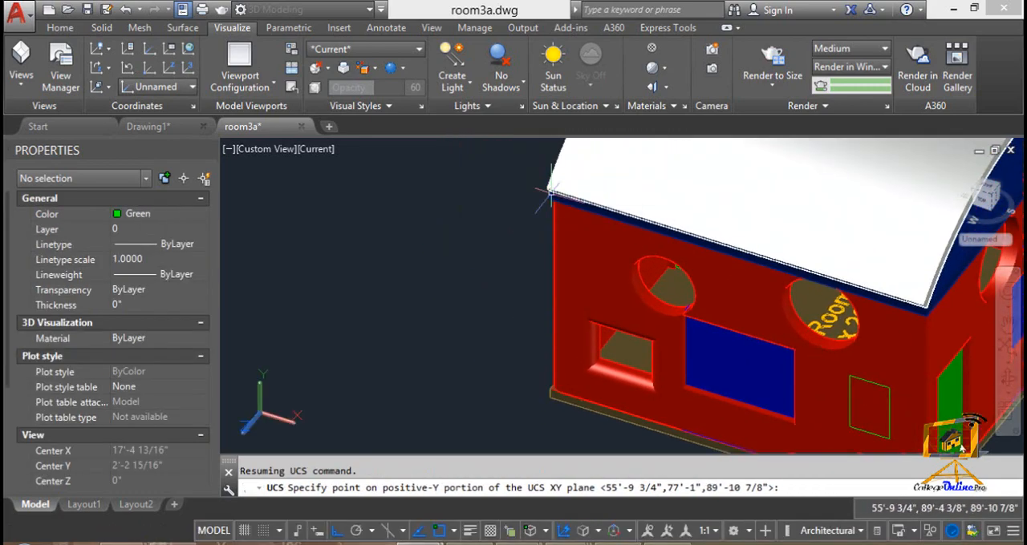
Reset the UCS to World after finishing the three-point UCS on the house's front wall
scroll(472, 275, down, 2)
middle_drag(472, 274, 508, 214)
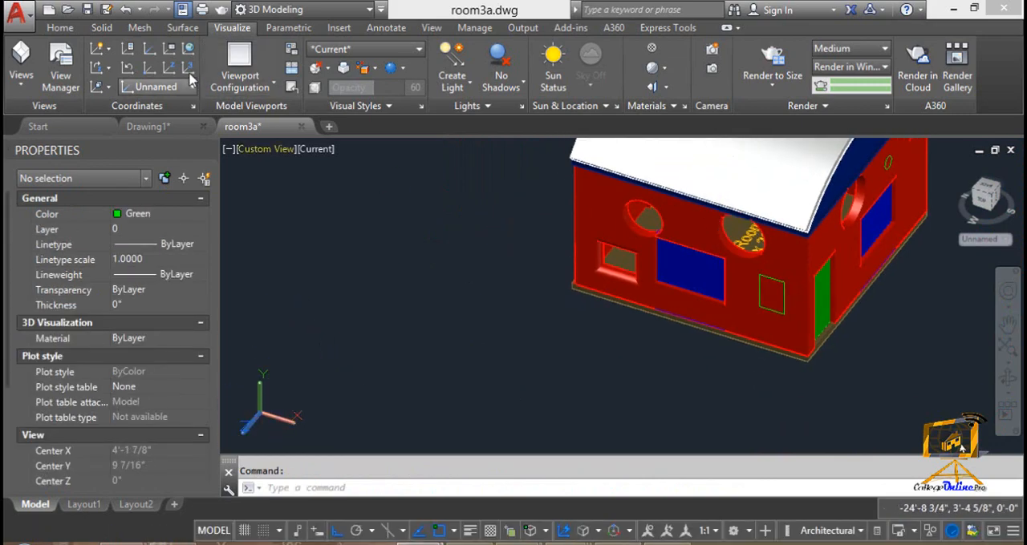
click(105, 90)
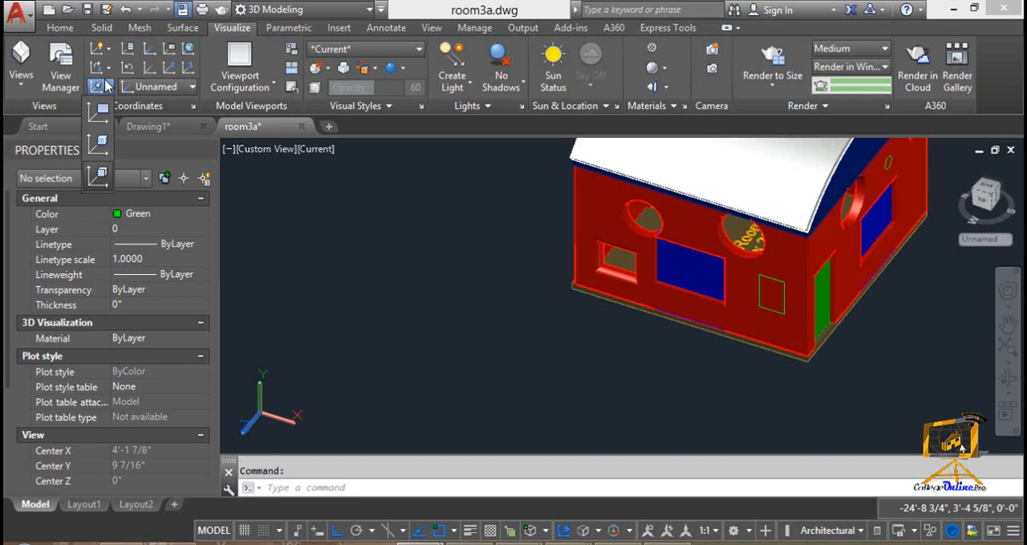
click(187, 49)
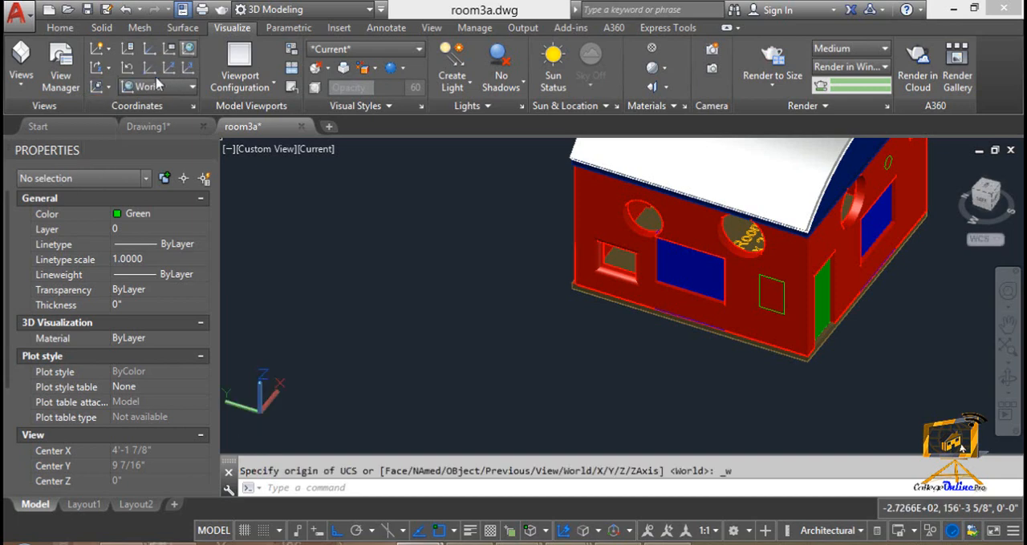
click(101, 87)
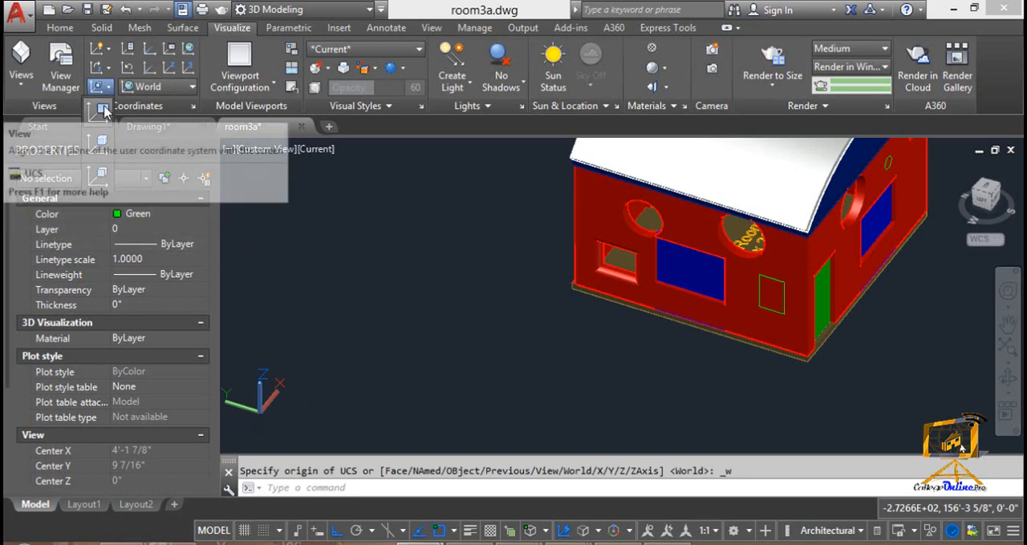
click(107, 68)
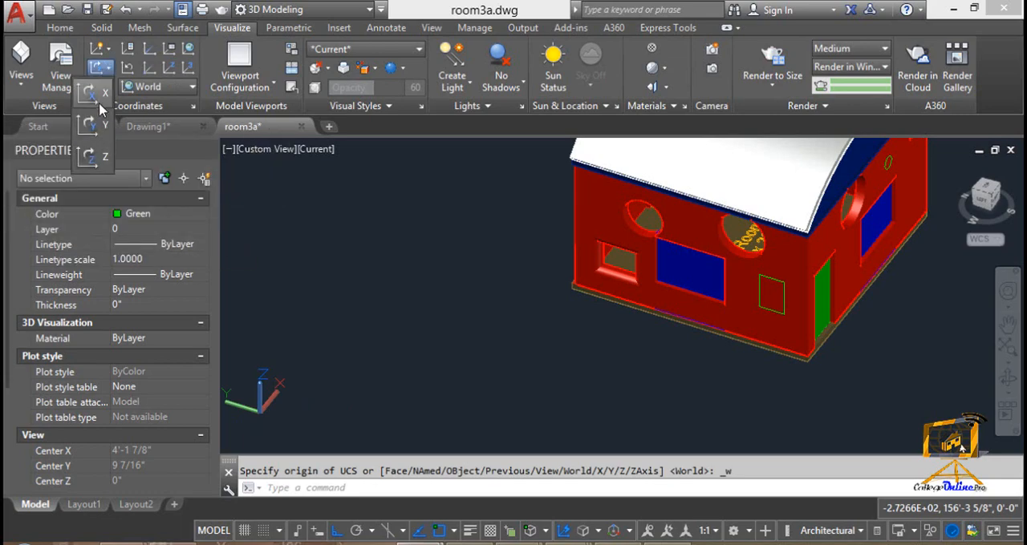
click(106, 50)
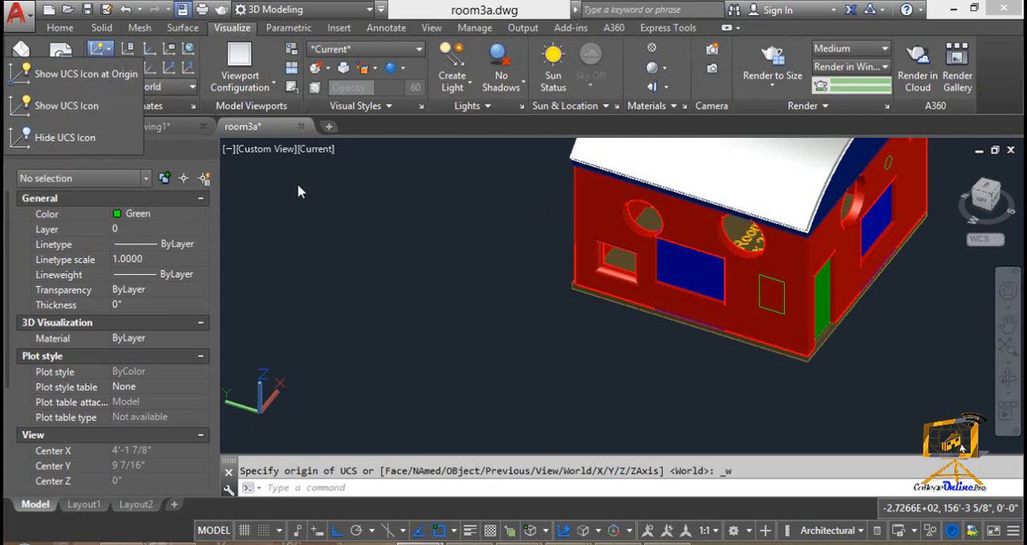
Apply the preset Top, Left and Bottom UCS orientations one after another
click(178, 90)
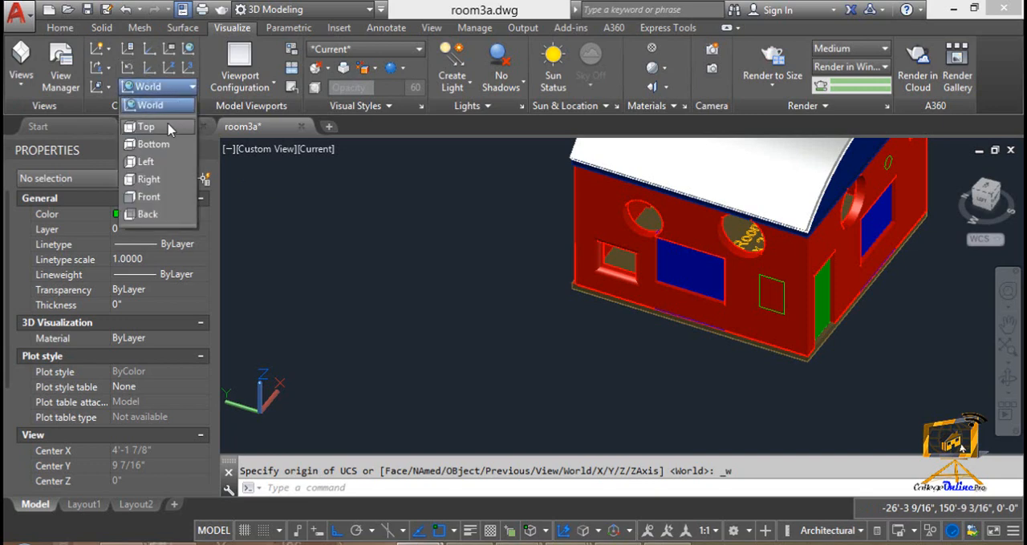
click(169, 130)
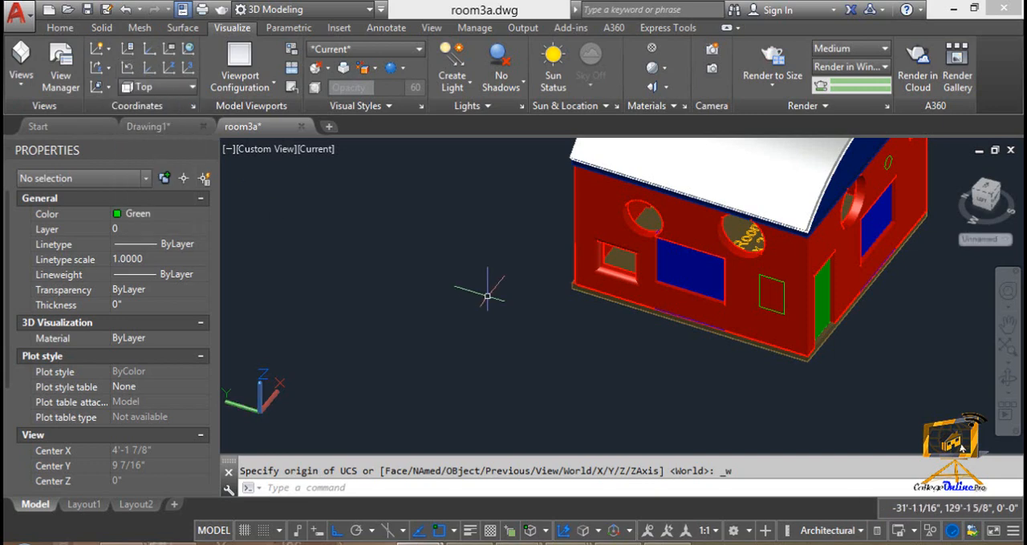
click(107, 86)
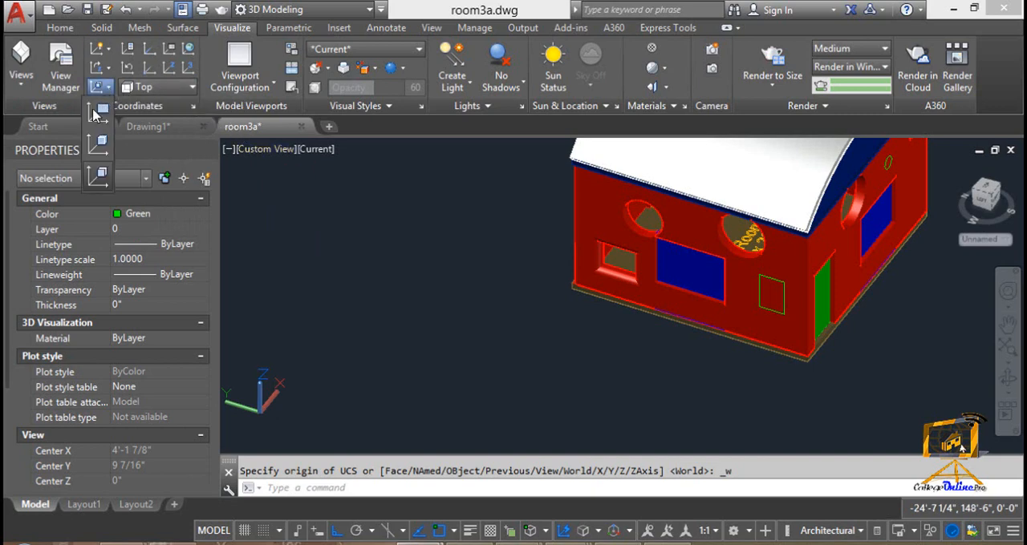
click(192, 86)
click(163, 161)
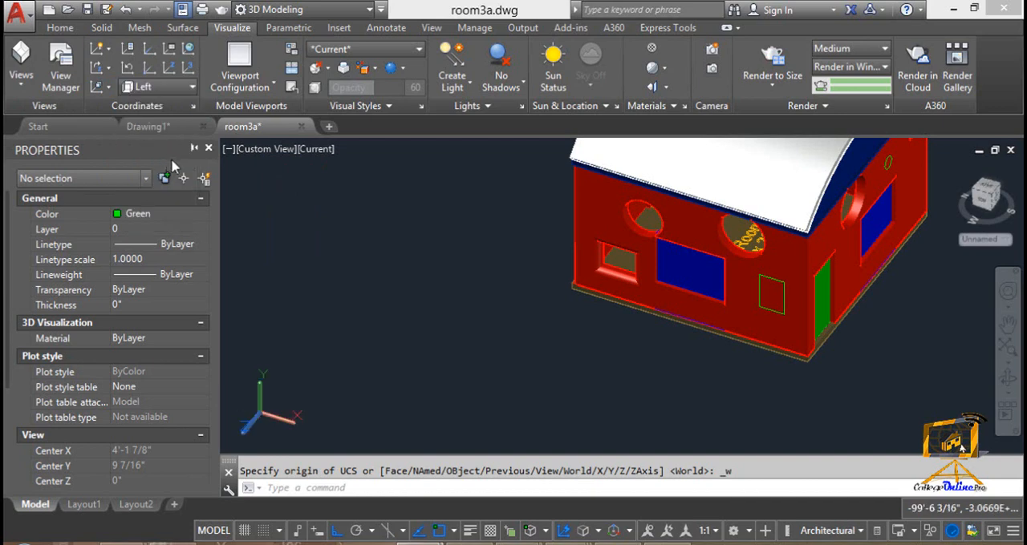
click(174, 85)
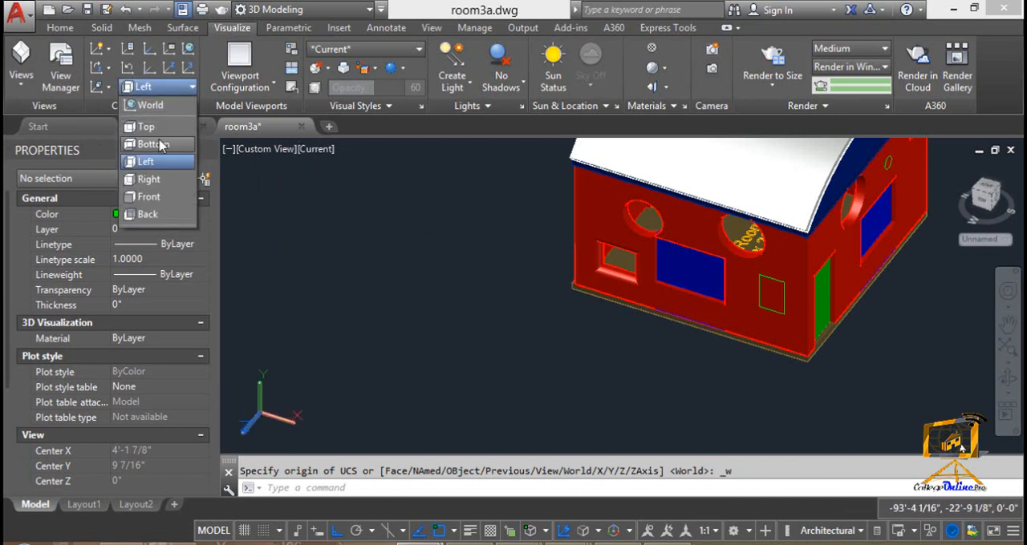
click(161, 145)
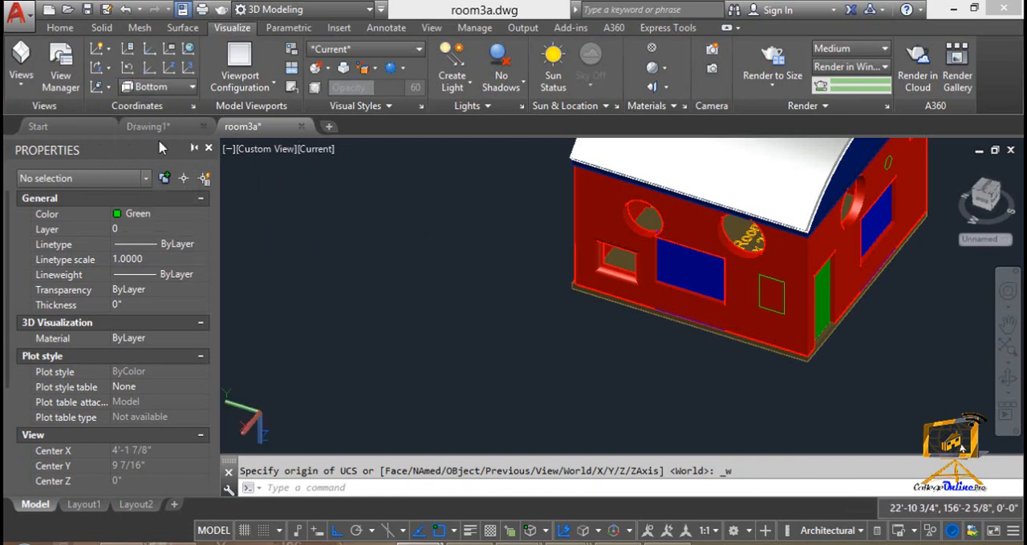
click(172, 88)
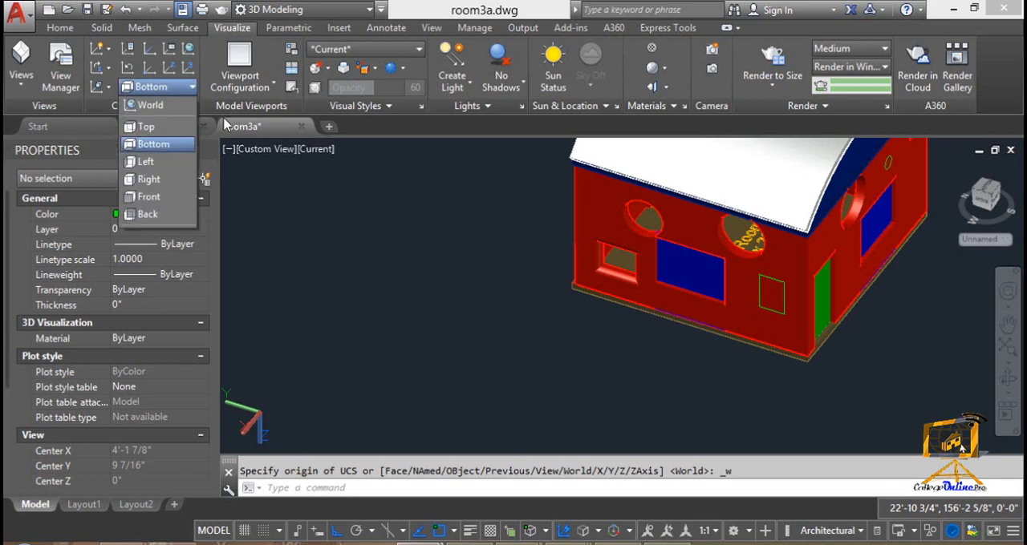
click(554, 260)
click(378, 254)
scroll(444, 253, down, 2)
middle_drag(444, 252, 330, 271)
scroll(447, 252, up, 3)
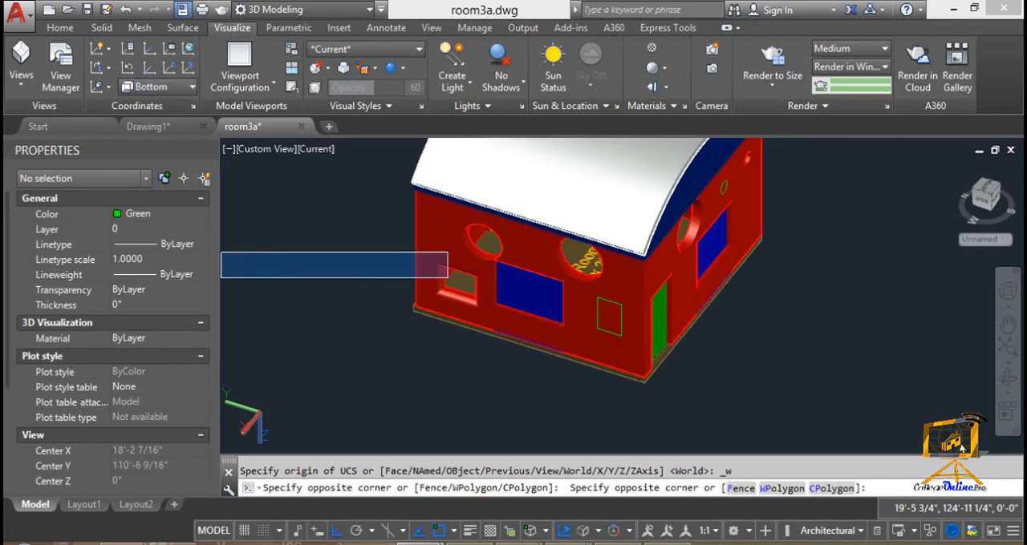
middle_drag(447, 252, 405, 359)
click(330, 273)
scroll(330, 275, down, 4)
middle_drag(329, 274, 405, 246)
click(404, 244)
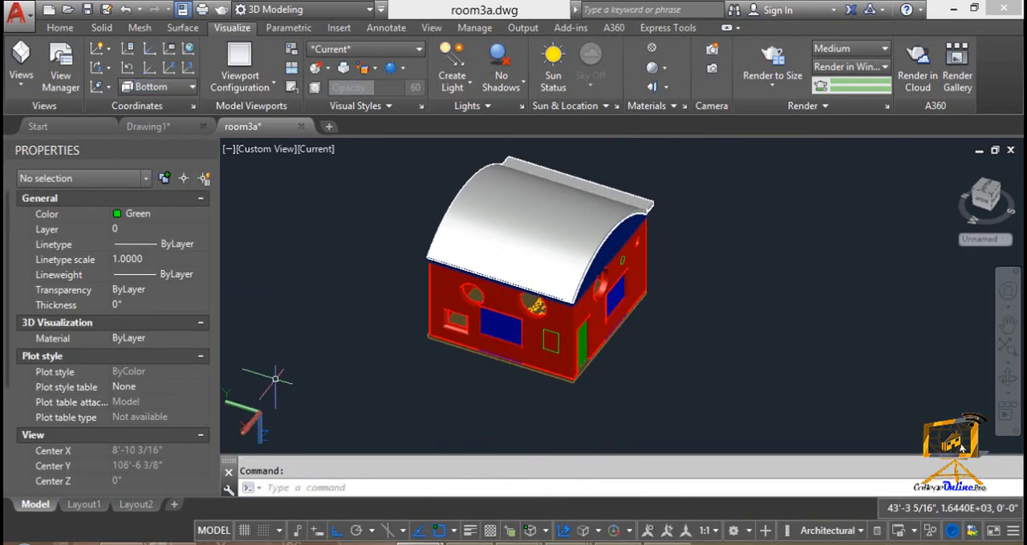
Switch the UCS through the Top and Front presets, finishing on the Left preset
click(191, 86)
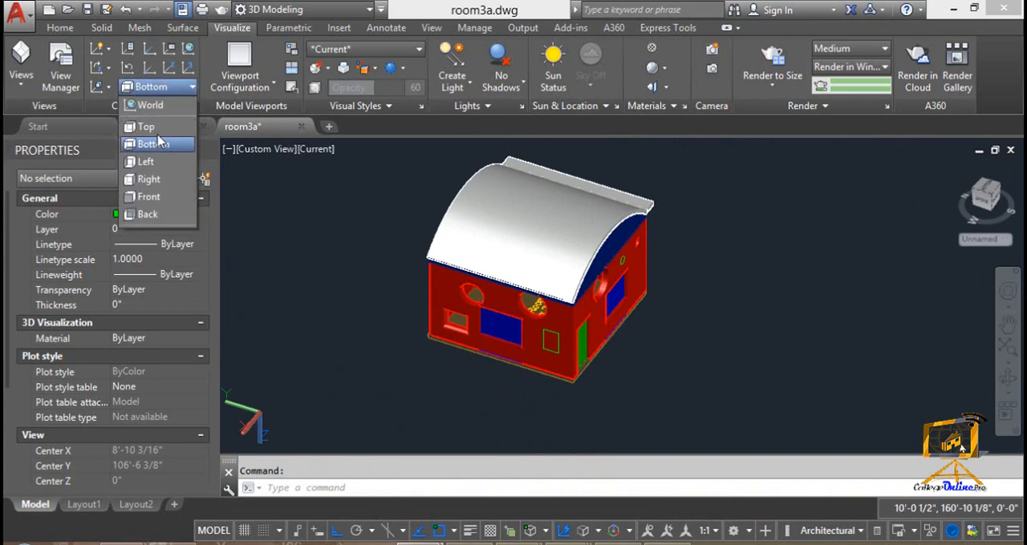
click(146, 127)
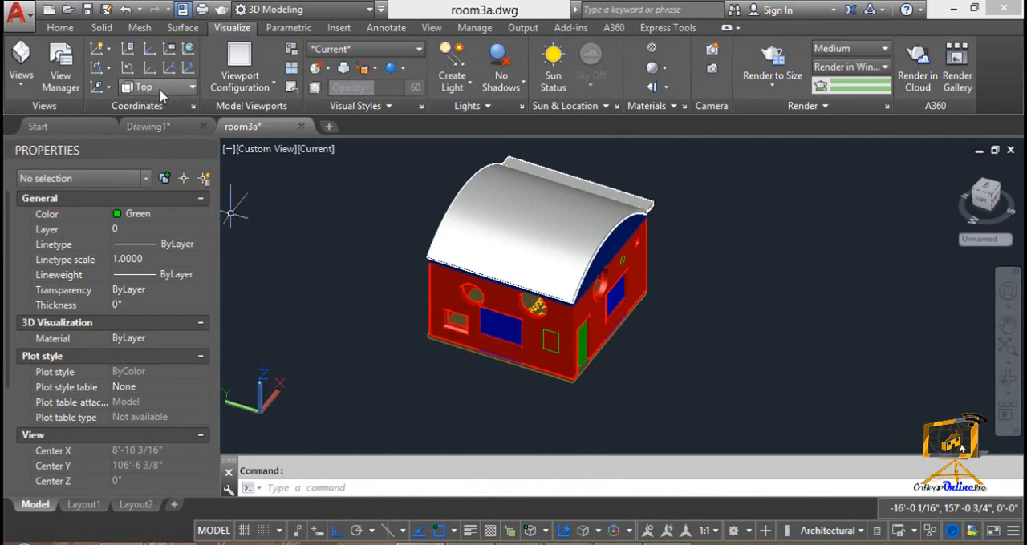
click(161, 88)
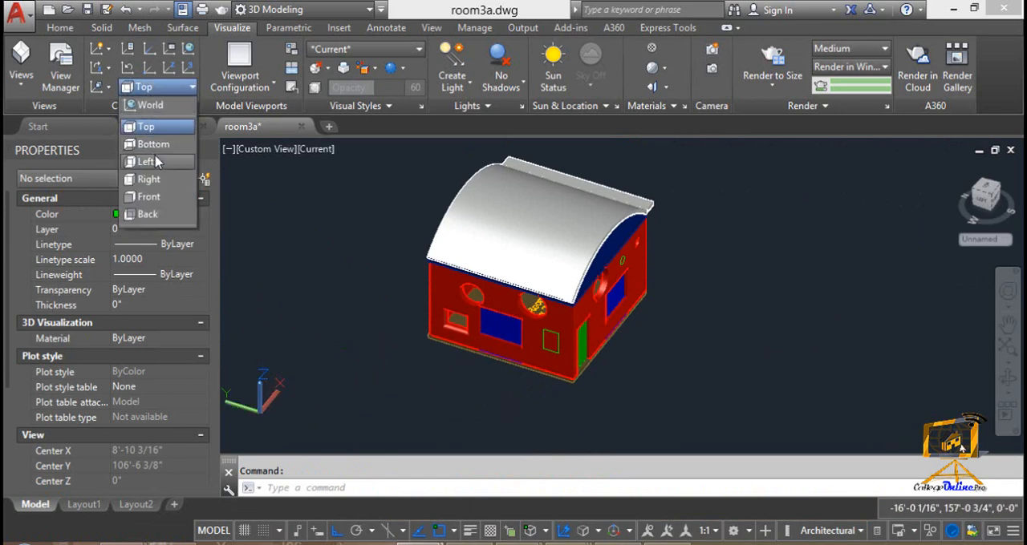
click(161, 197)
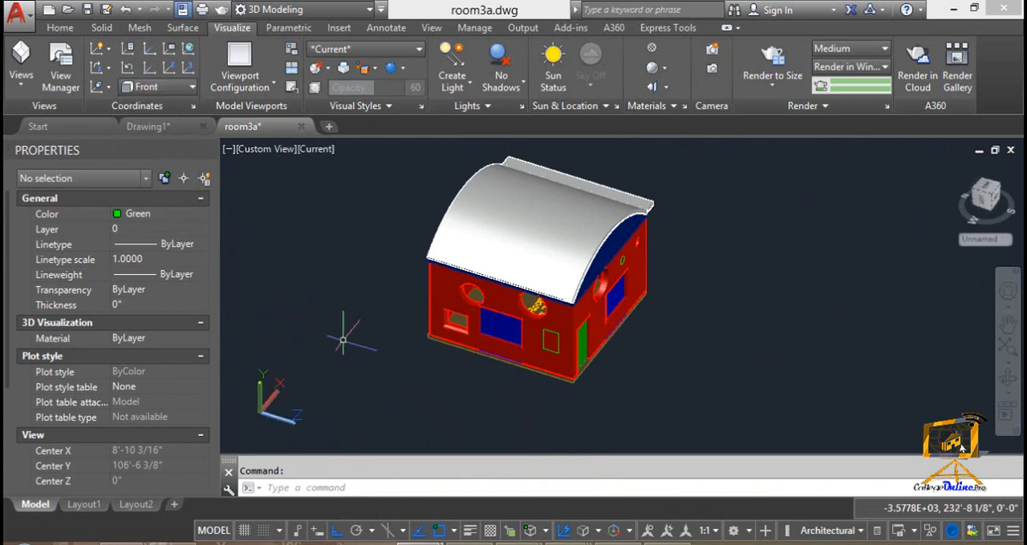
click(161, 87)
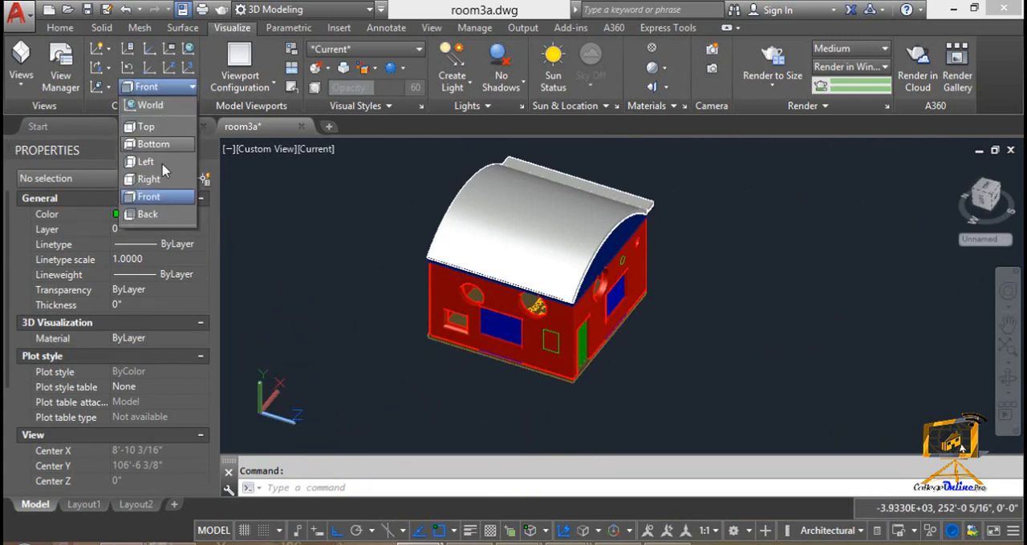
click(156, 160)
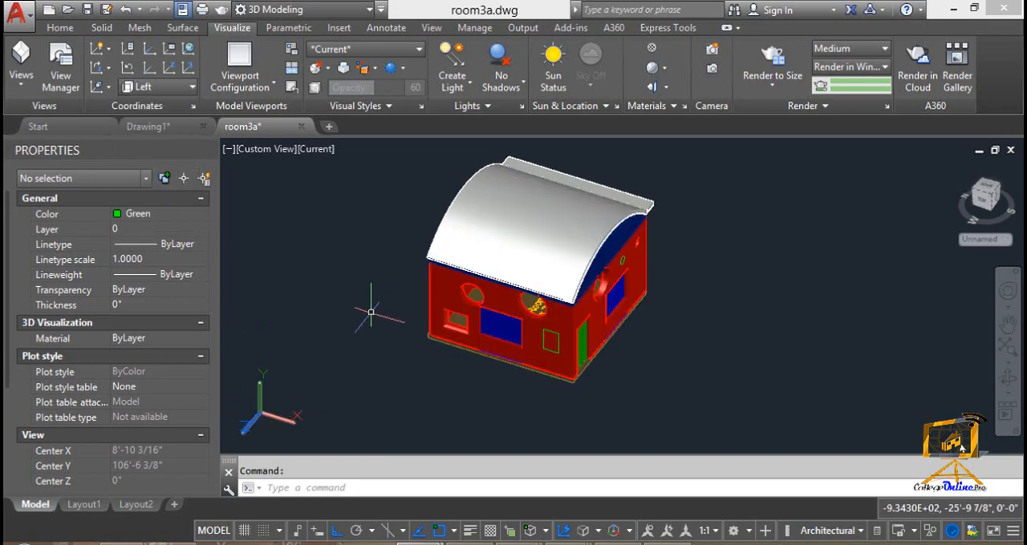
Draw an upright rectangle on the Left UCS plane in the empty space in front of the house
middle_drag(365, 321, 365, 248)
key(Escape)
text(rec)
key(Return)
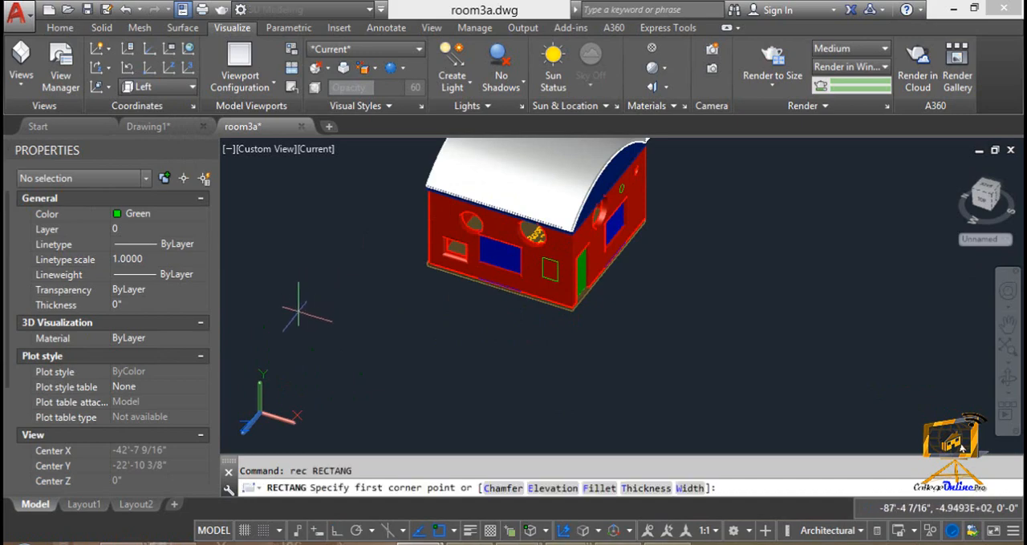
click(299, 313)
click(328, 383)
Delete the test rectangle in front of the house
key(Escape)
click(298, 353)
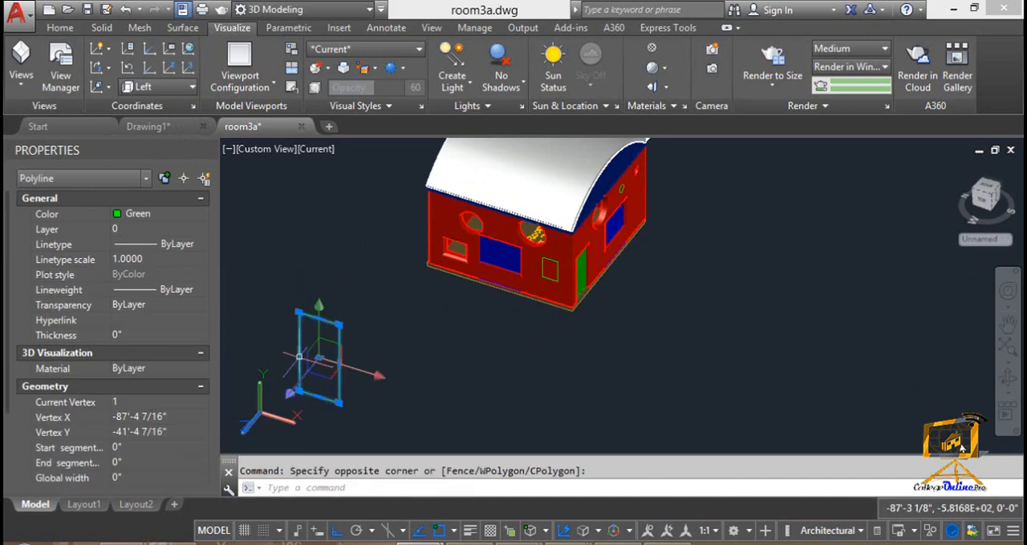
mouse_move(298, 351)
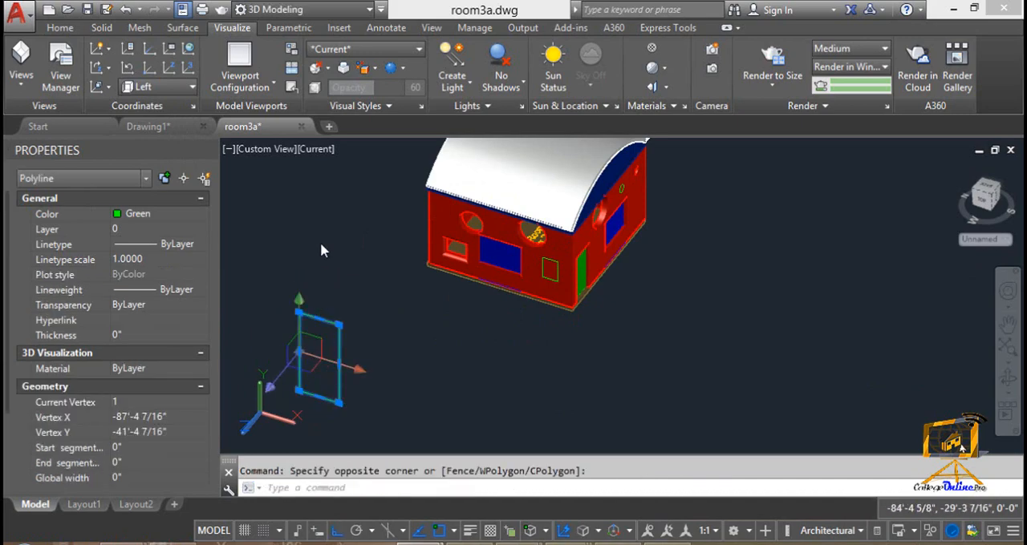
key(Delete)
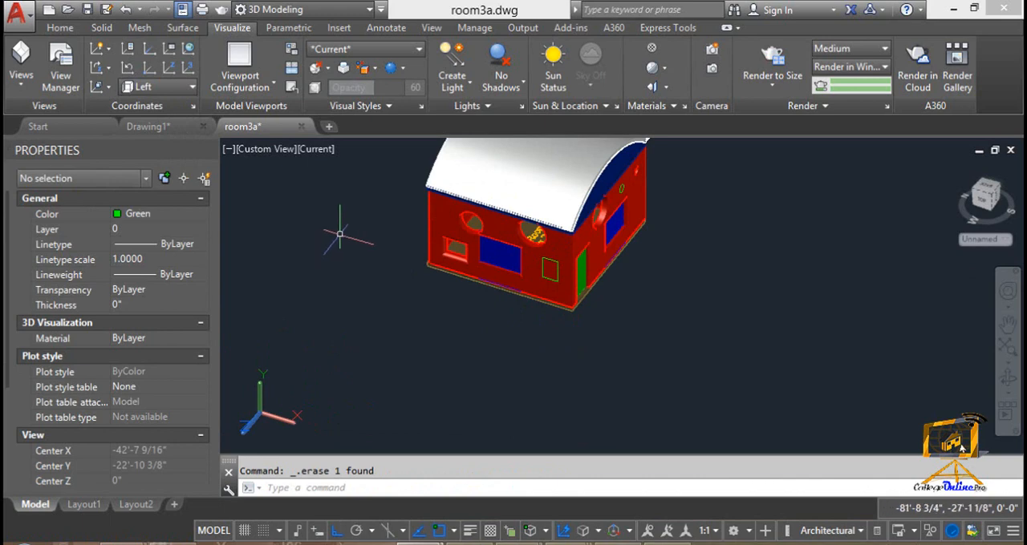